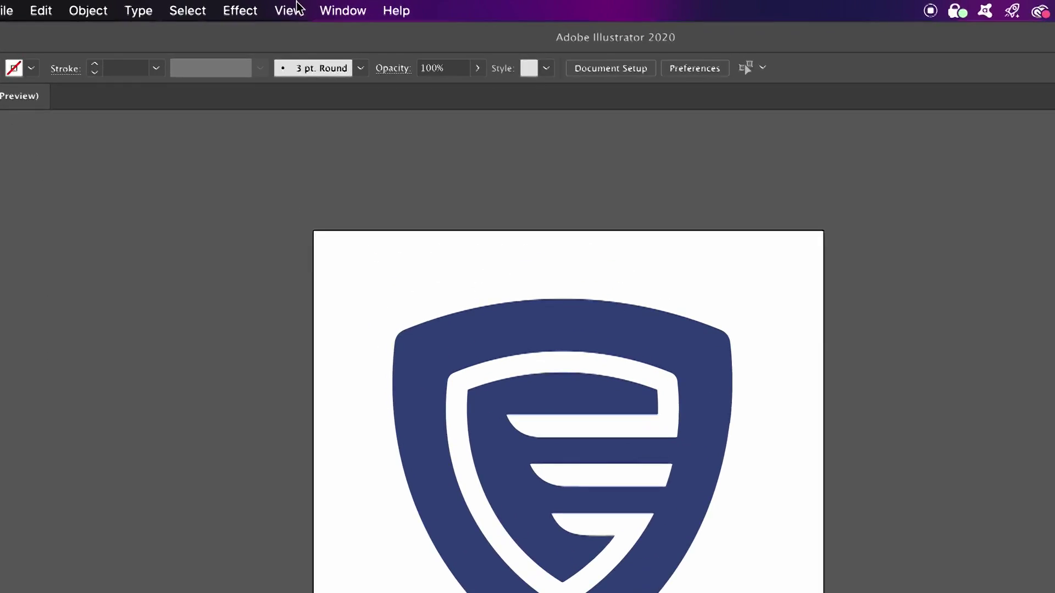
Add a New Window for the shield logo, tile both windows, and activate the left one.
{"action": "left_click", "coordinate": [339, 7]}
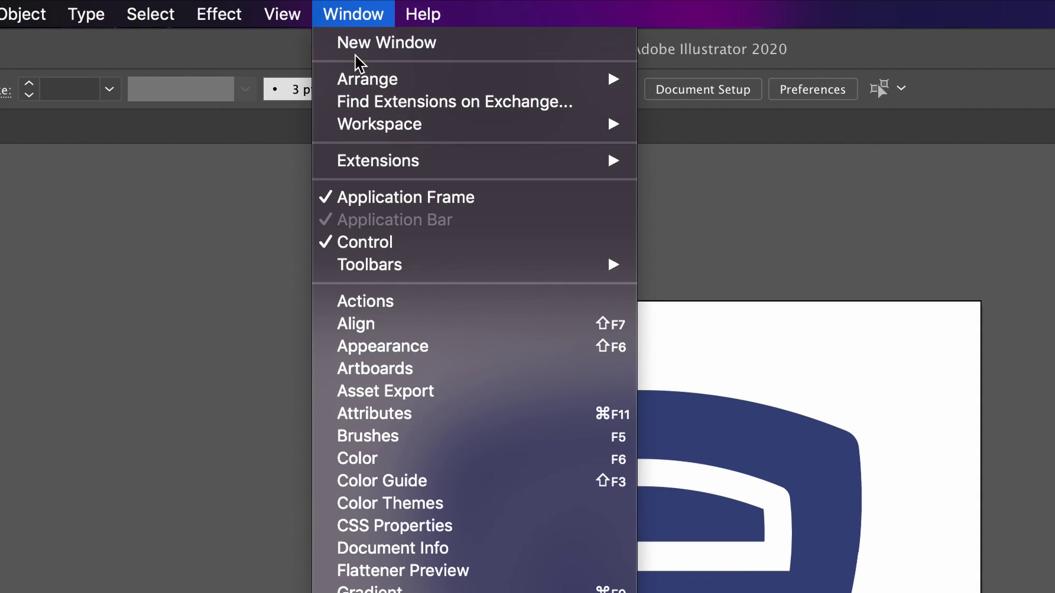
{"action": "left_click", "coordinate": [502, 49]}
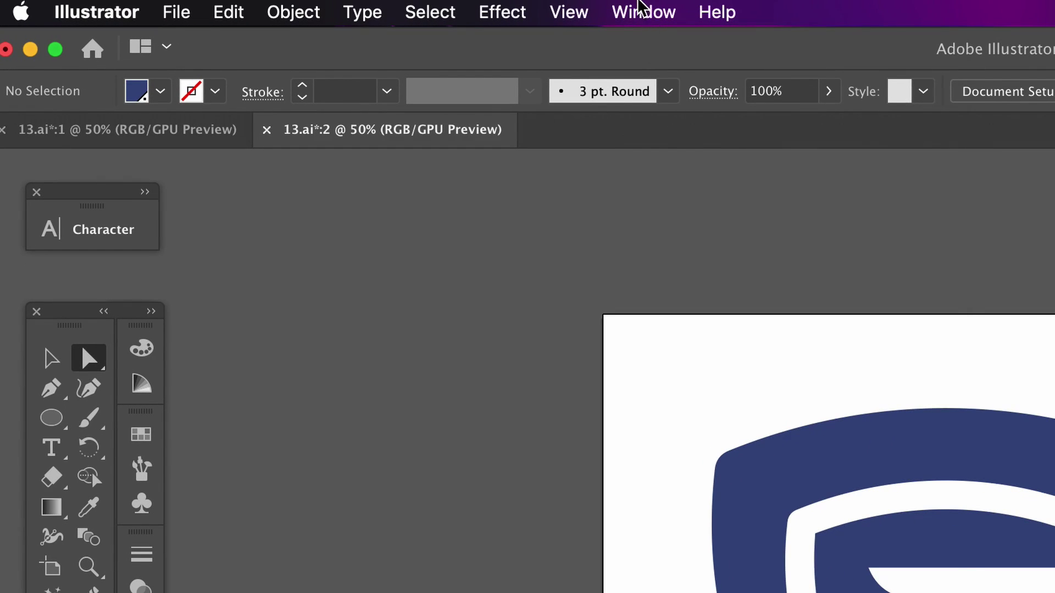
{"action": "left_click", "coordinate": [639, 6]}
{"action": "mouse_move", "coordinate": [283, 85]}
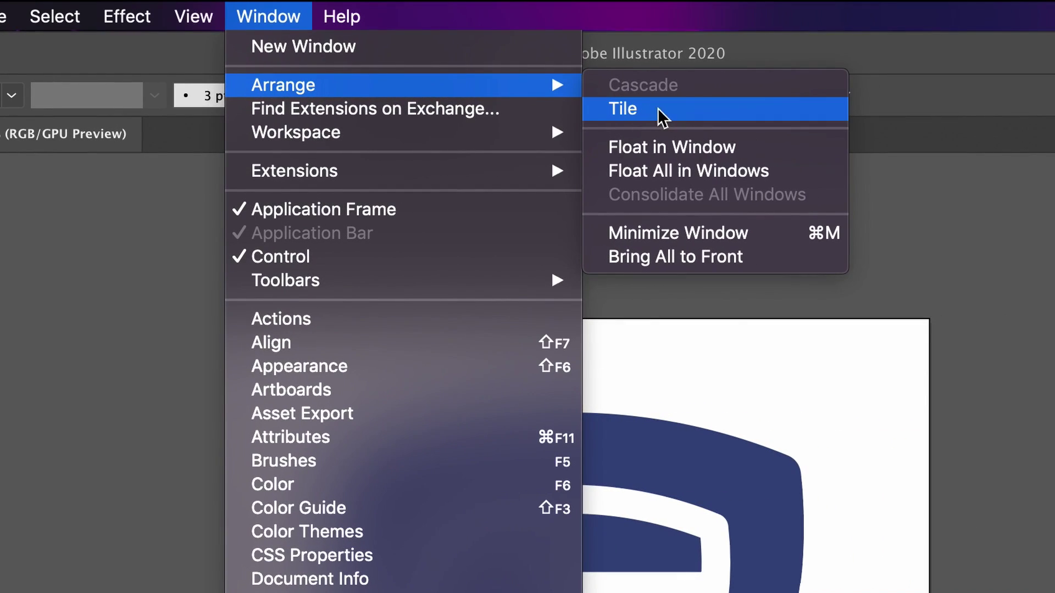
{"action": "left_click", "coordinate": [706, 110]}
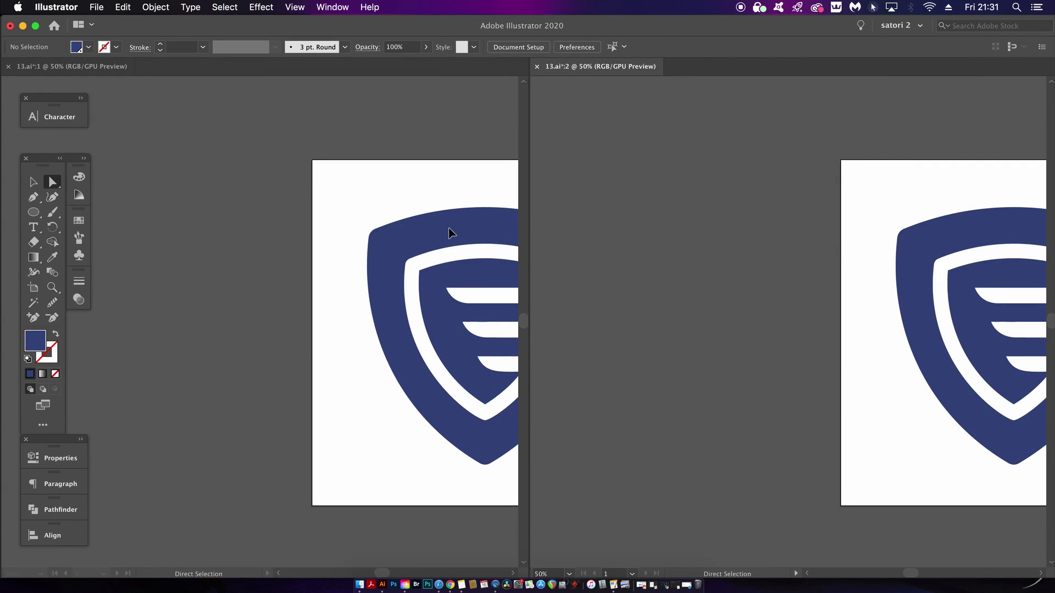
{"action": "left_click", "coordinate": [456, 226]}
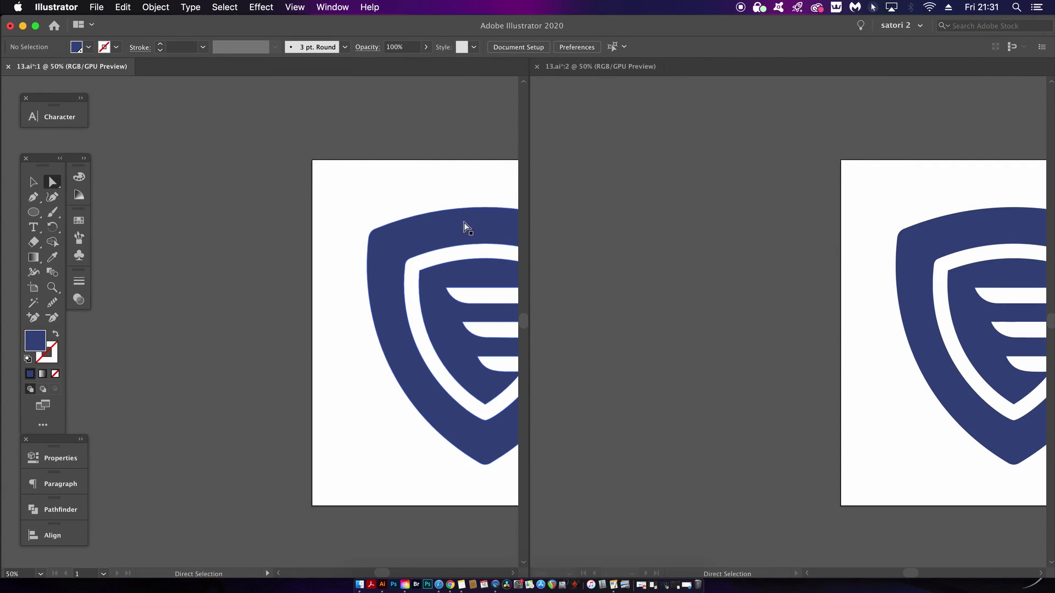
Widen the left window and fit the whole shield logo in the right window.
{"action": "left_click_drag", "start_coordinate": [639, 147], "coordinate": [647, 147]}
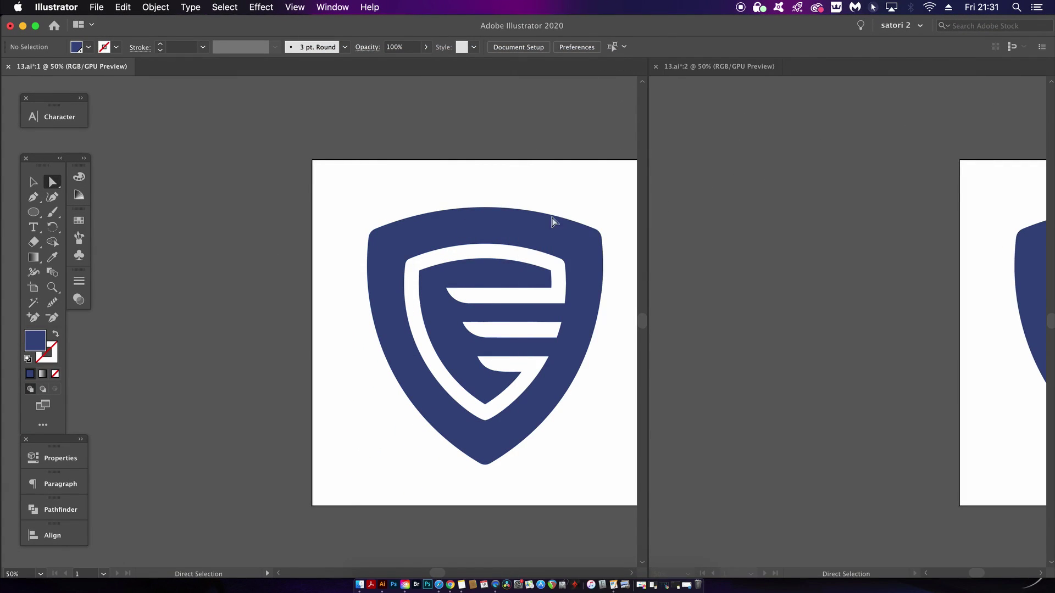
{"action": "left_click_drag", "start_coordinate": [553, 219], "coordinate": [428, 230]}
{"action": "left_click", "coordinate": [870, 210]}
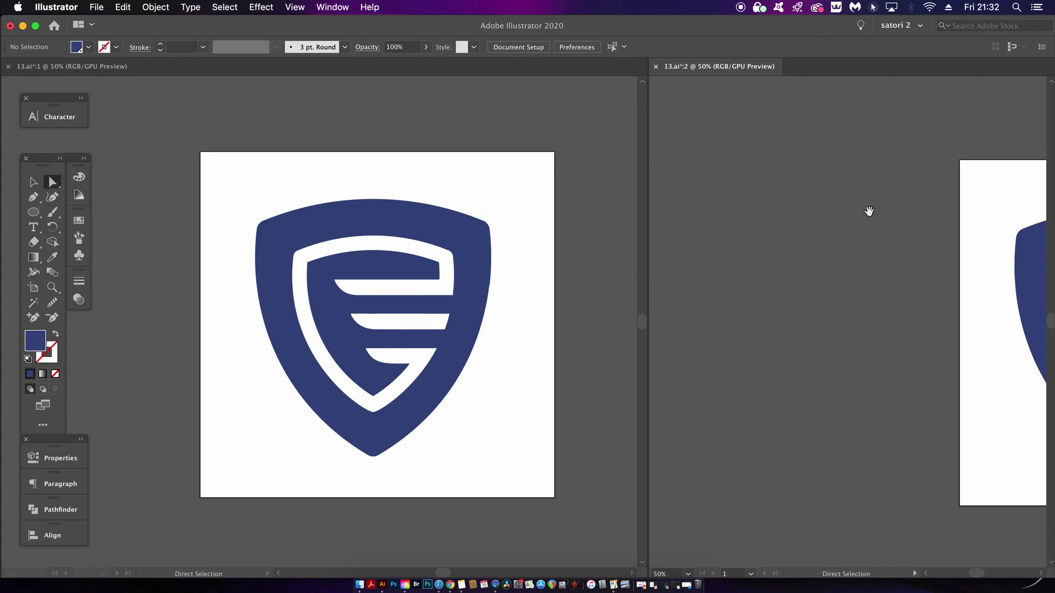
{"action": "left_click_drag", "start_coordinate": [870, 210], "coordinate": [650, 192]}
{"action": "scroll", "coordinate": [789, 184], "scroll_direction": "down", "scroll_amount": 2}
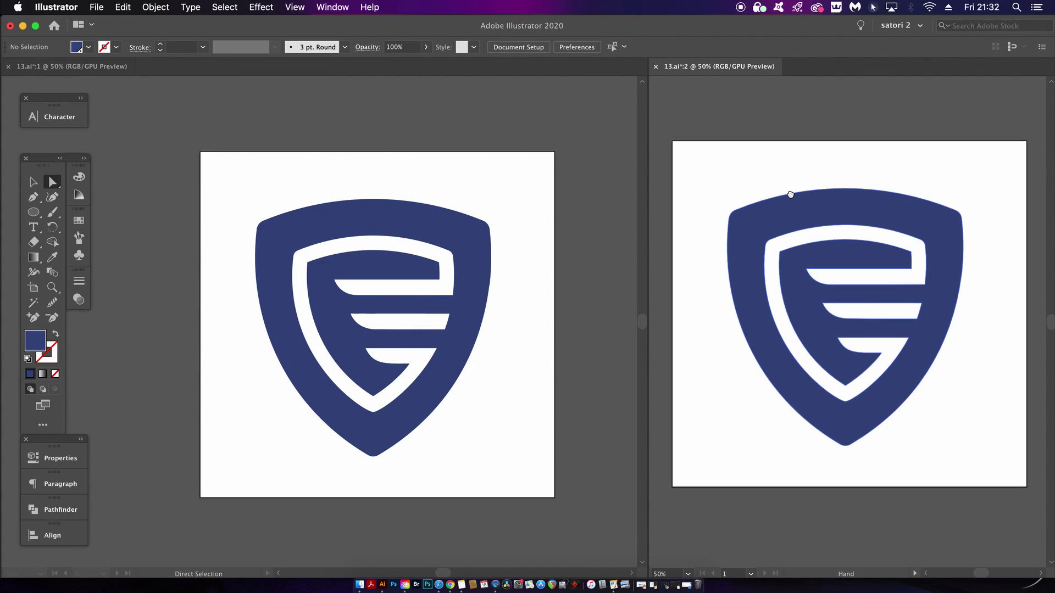
{"action": "left_click_drag", "start_coordinate": [789, 184], "coordinate": [789, 205]}
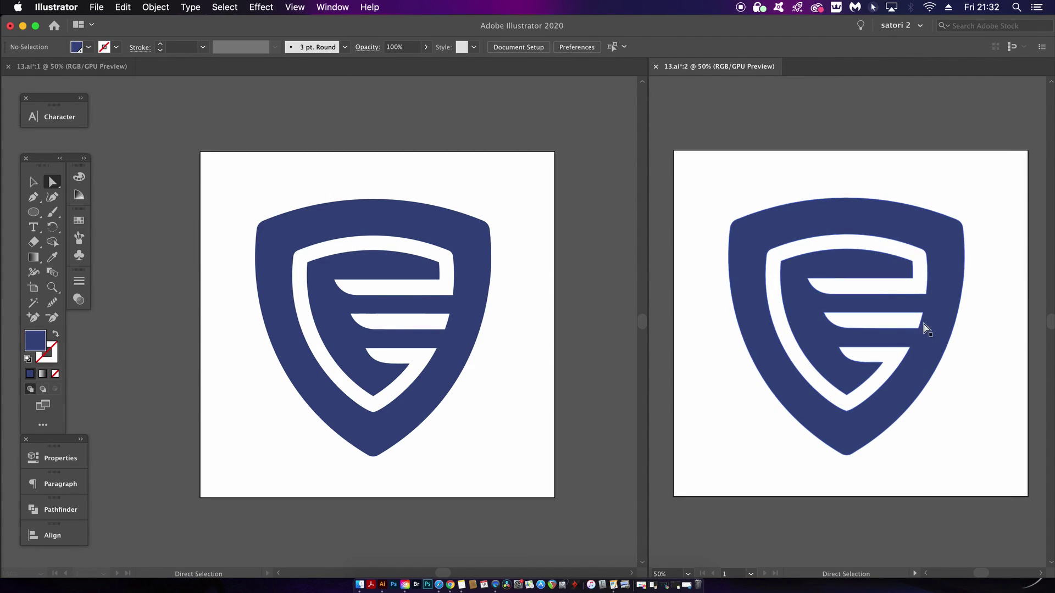
Zoom the left window onto the E's upper-right corner and test-move an anchor back.
{"action": "left_click", "coordinate": [450, 300]}
{"action": "scroll", "coordinate": [424, 299], "scroll_direction": "up", "scroll_amount": 5}
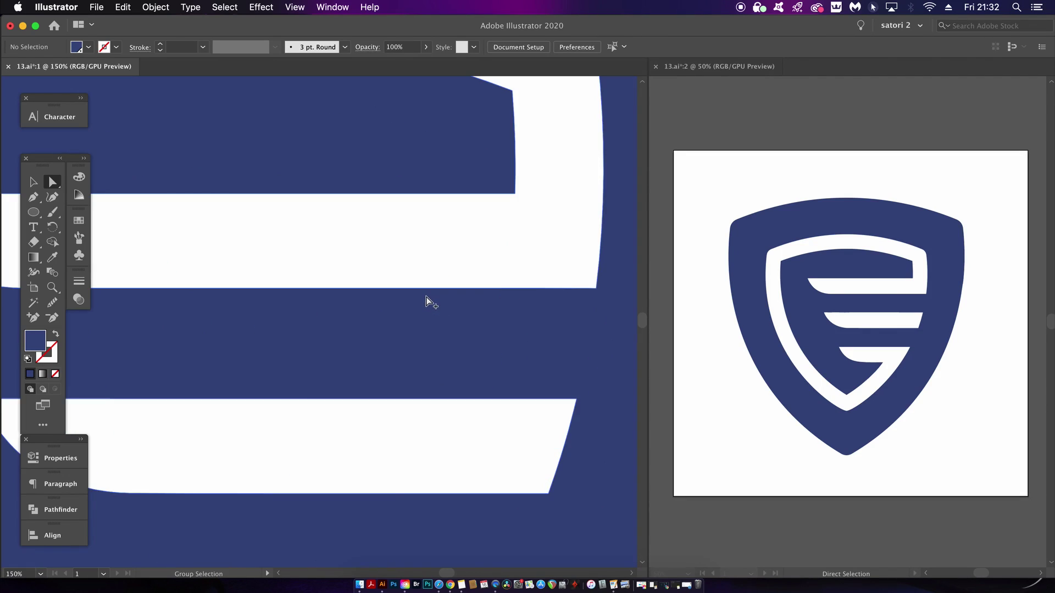
{"action": "mouse_move", "coordinate": [428, 302]}
{"action": "left_mouse_down"}
{"action": "mouse_move", "coordinate": [364, 327]}
{"action": "mouse_move", "coordinate": [332, 400]}
{"action": "left_mouse_up"}
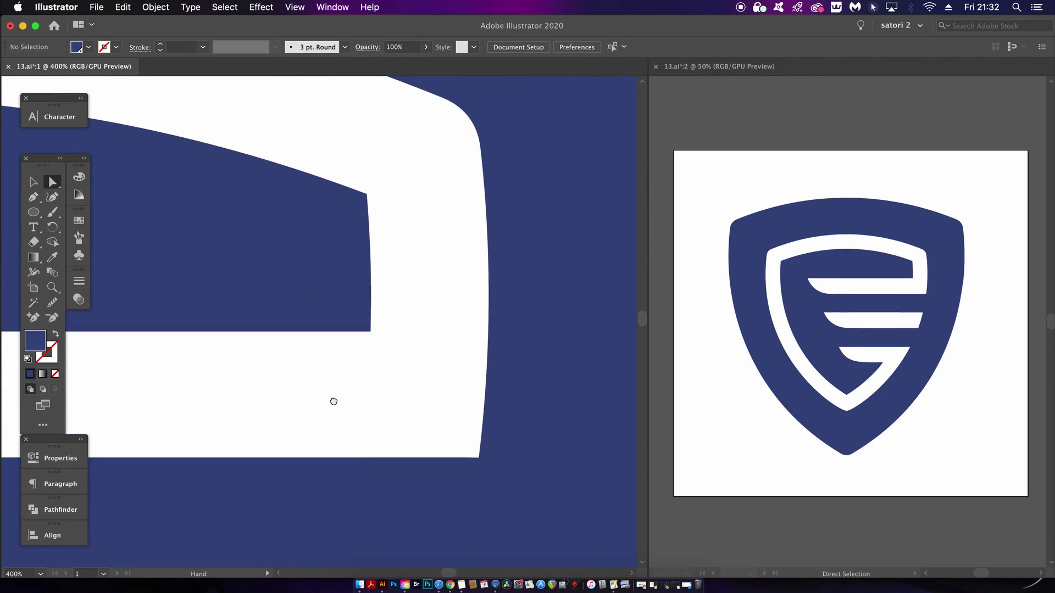
{"action": "left_click", "coordinate": [484, 174]}
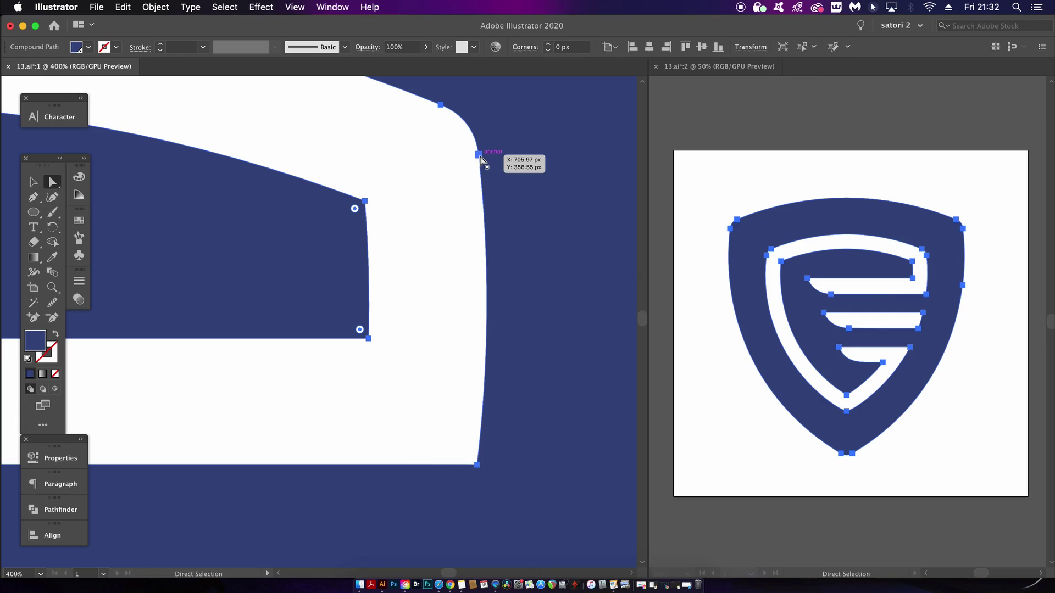
{"action": "left_click_drag", "start_coordinate": [479, 155], "coordinate": [499, 203]}
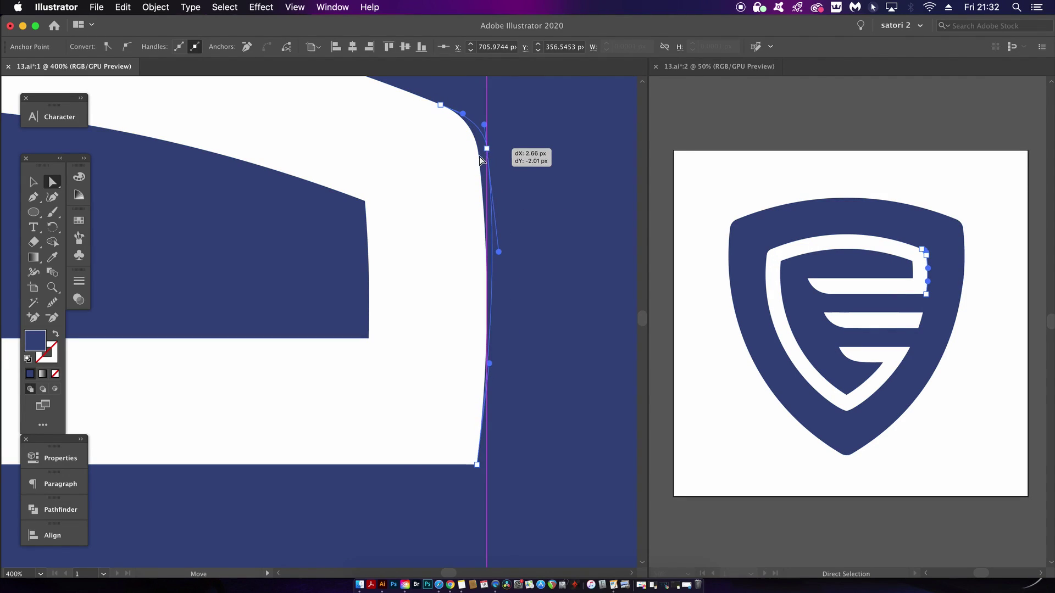
{"action": "left_click_drag", "start_coordinate": [499, 207], "coordinate": [480, 157]}
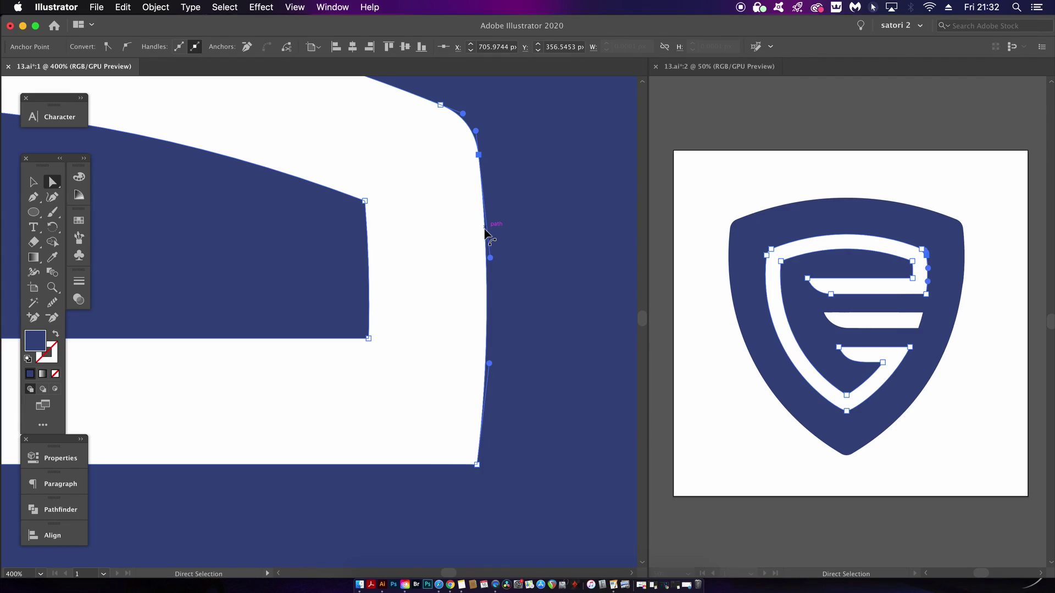
Bulge the E's right edge outward with the Pen tool, then undo it.
{"action": "key", "text": "p"}
{"action": "left_click_drag", "start_coordinate": [488, 270], "coordinate": [500, 278]}
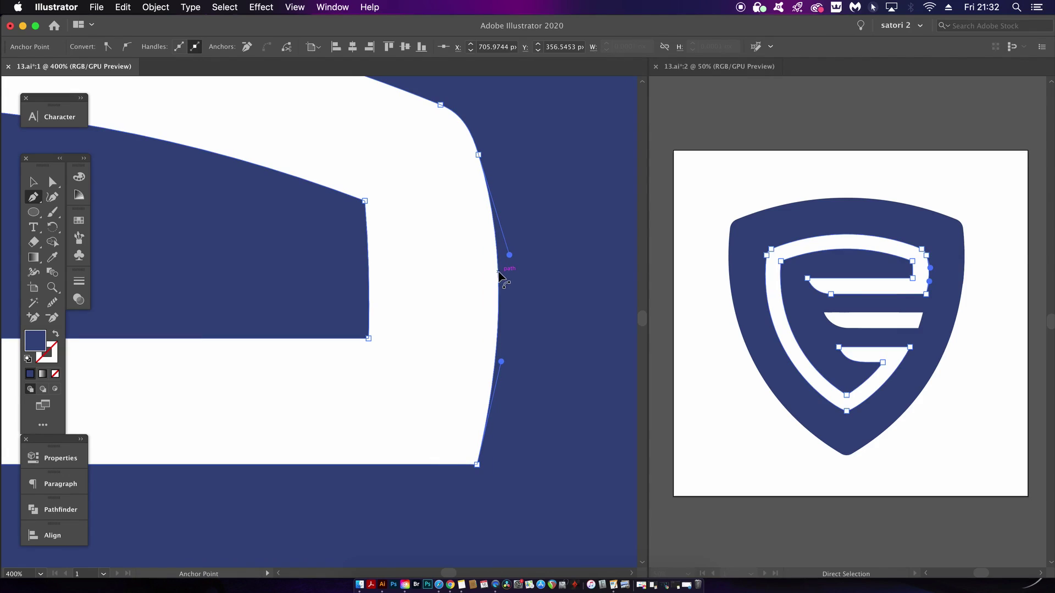
{"action": "left_click", "coordinate": [493, 269]}
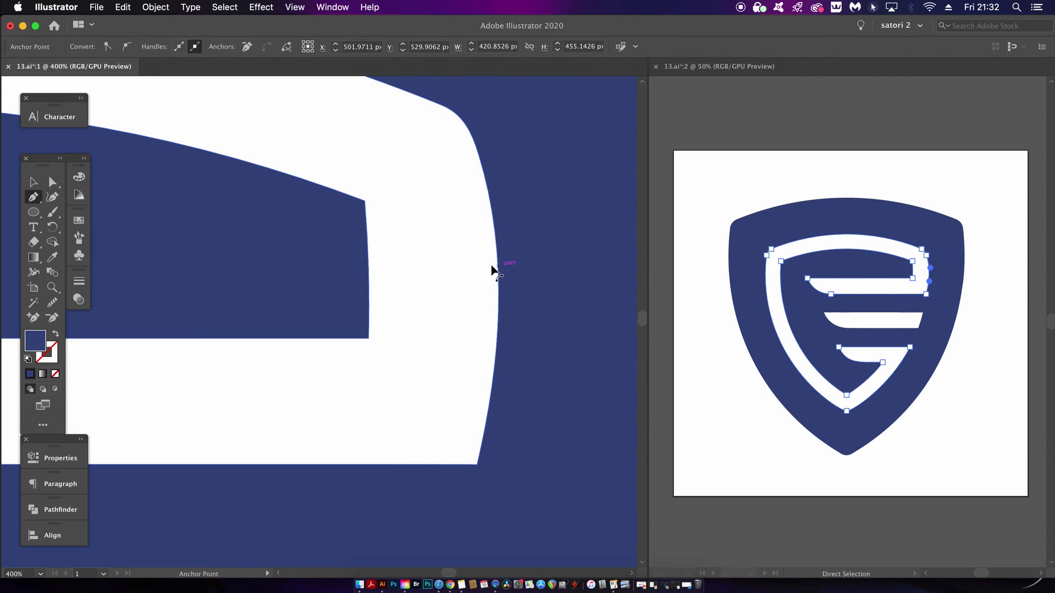
{"action": "key", "text": "ctrl+z"}
{"action": "key", "text": "v"}
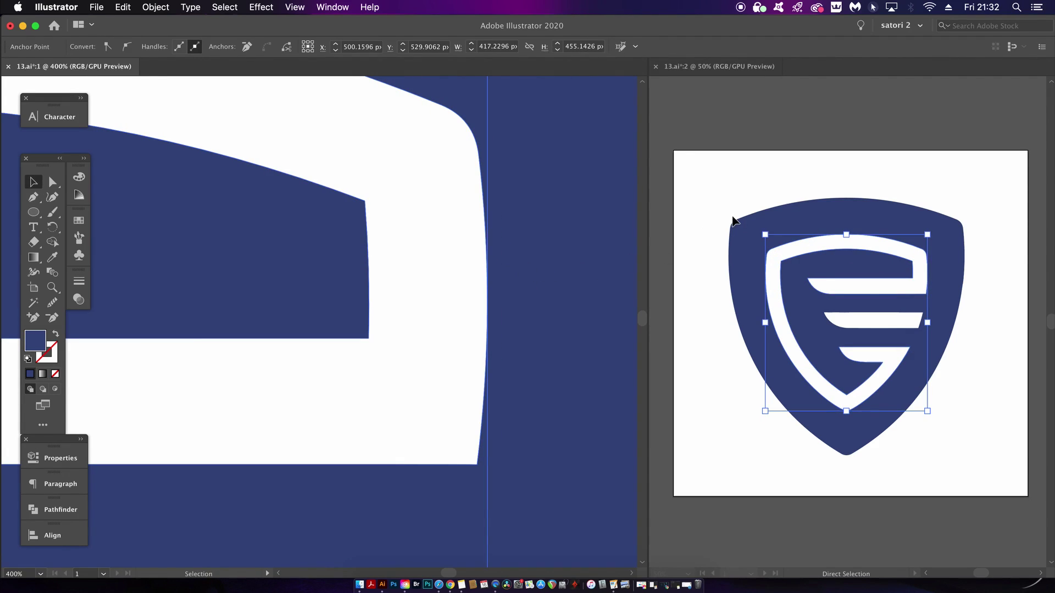
Select the shield in the right window, then pick the E's edge anchor in the left.
{"action": "left_click", "coordinate": [733, 221]}
{"action": "key", "text": "v"}
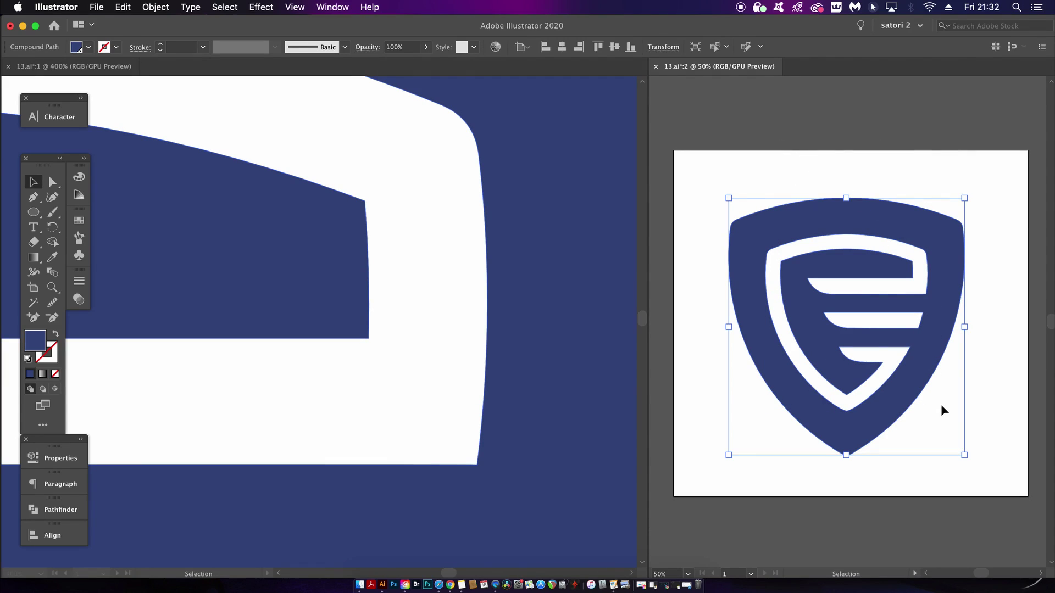
{"action": "left_click", "coordinate": [512, 281]}
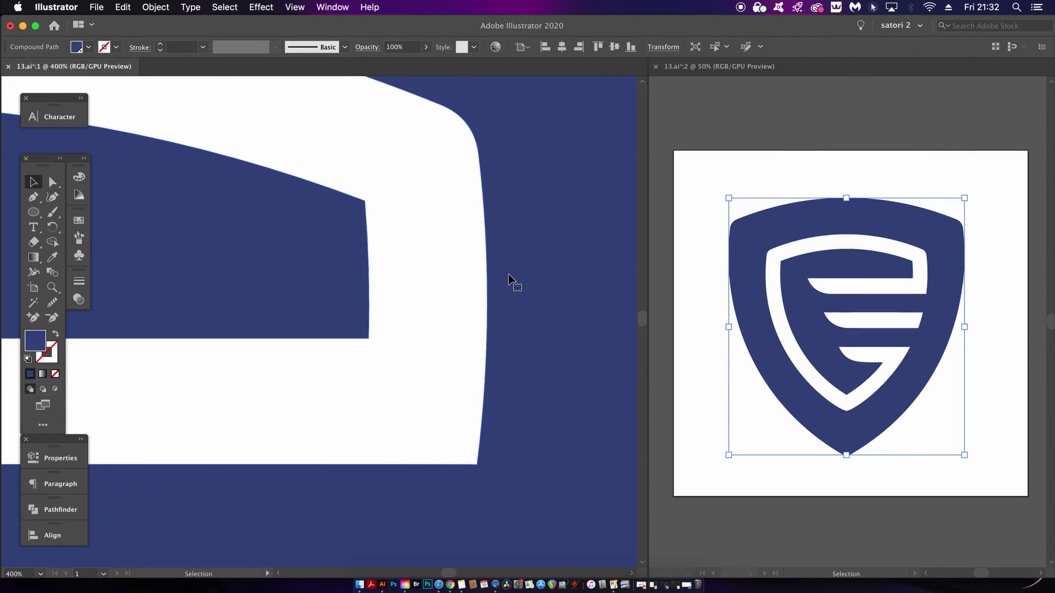
{"action": "key", "text": "a"}
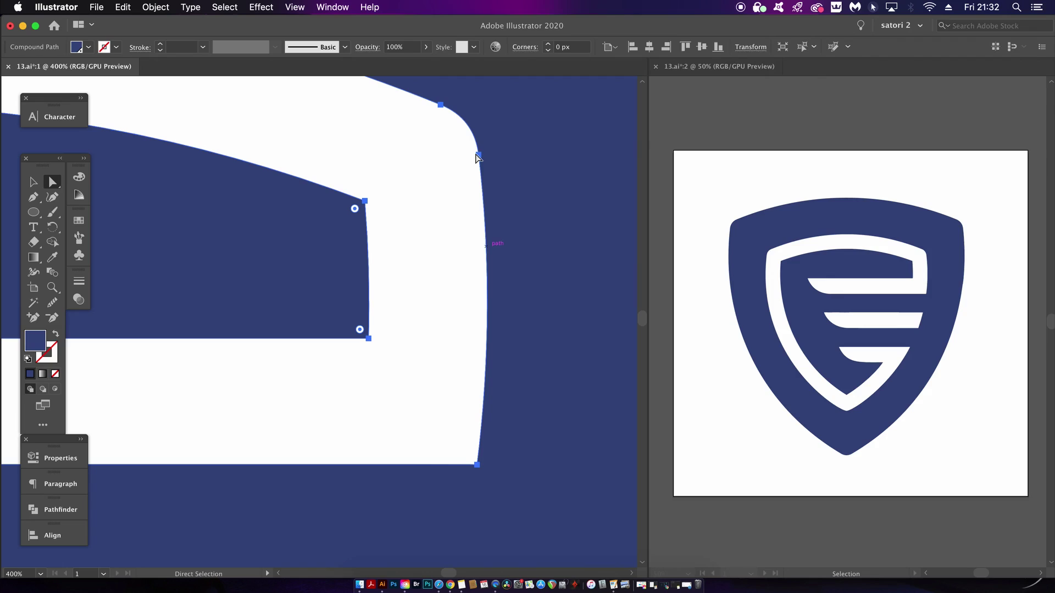
{"action": "left_click", "coordinate": [479, 155]}
Curve the E's right edge outward, then go to the View menu for Zoom Out.
{"action": "mouse_move", "coordinate": [491, 255]}
{"action": "left_mouse_down"}
{"action": "mouse_move", "coordinate": [510, 255]}
{"action": "mouse_move", "coordinate": [500, 277]}
{"action": "mouse_move", "coordinate": [544, 242]}
{"action": "left_mouse_up"}
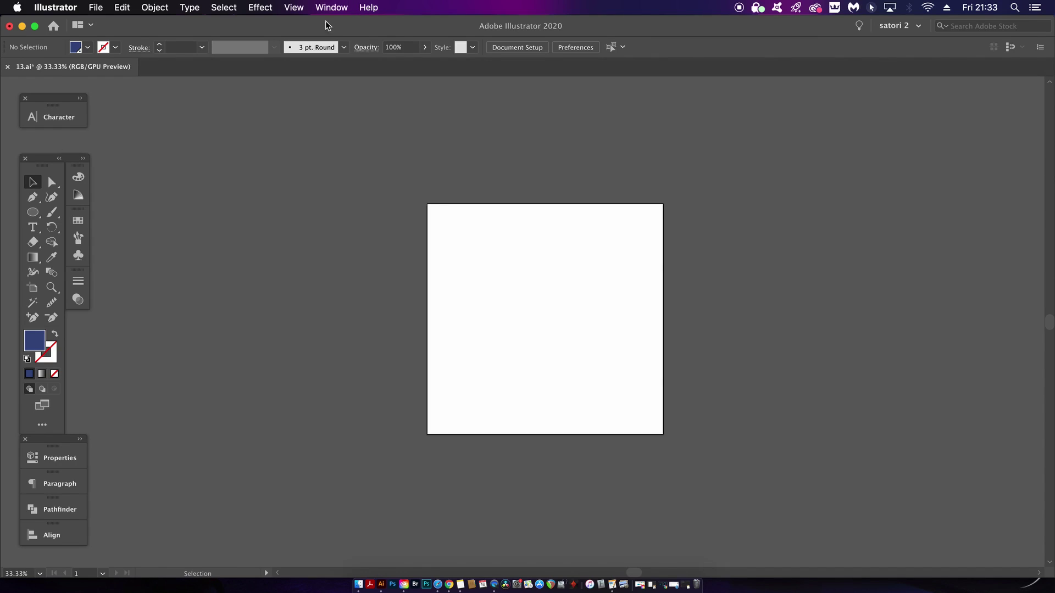
{"action": "left_click", "coordinate": [291, 8]}
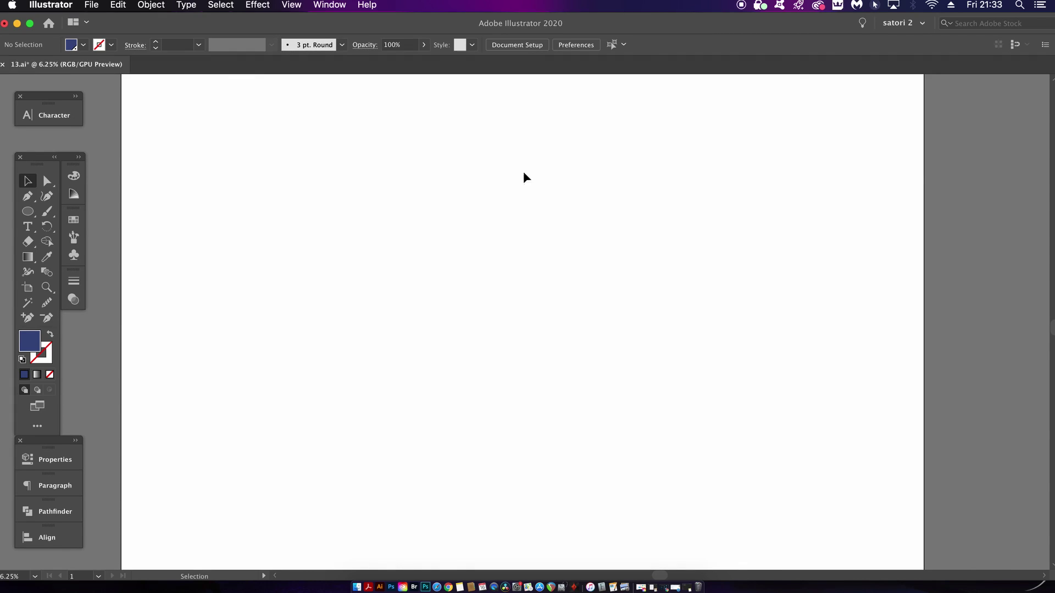
Open Document Setup, move it right, and browse the grid colour picker's palettes.
{"action": "left_click", "coordinate": [93, 4]}
{"action": "left_click", "coordinate": [143, 287]}
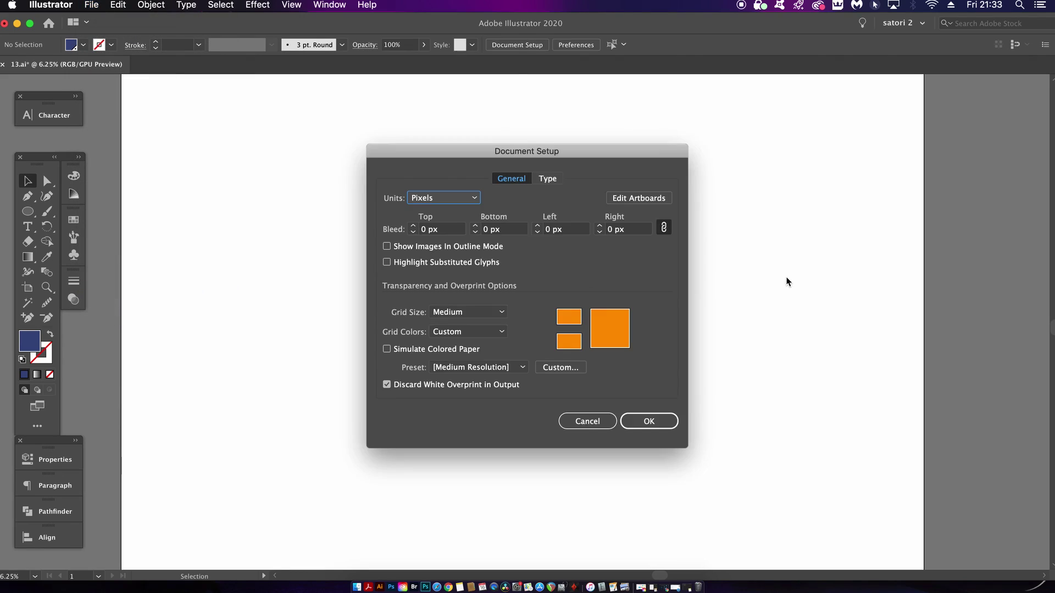
{"action": "left_click_drag", "start_coordinate": [548, 149], "coordinate": [849, 148]}
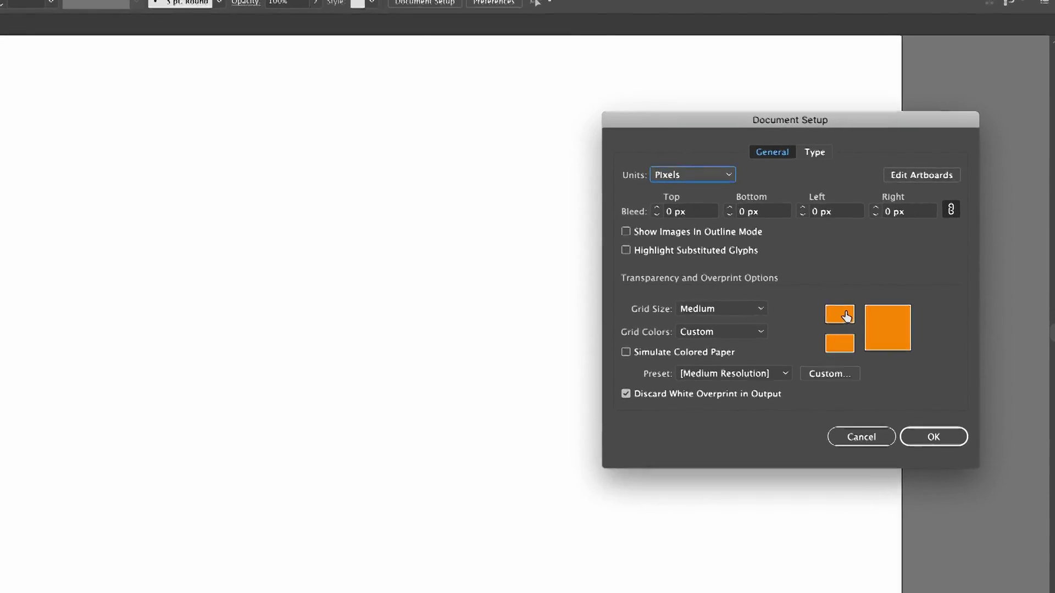
{"action": "left_click", "coordinate": [872, 312]}
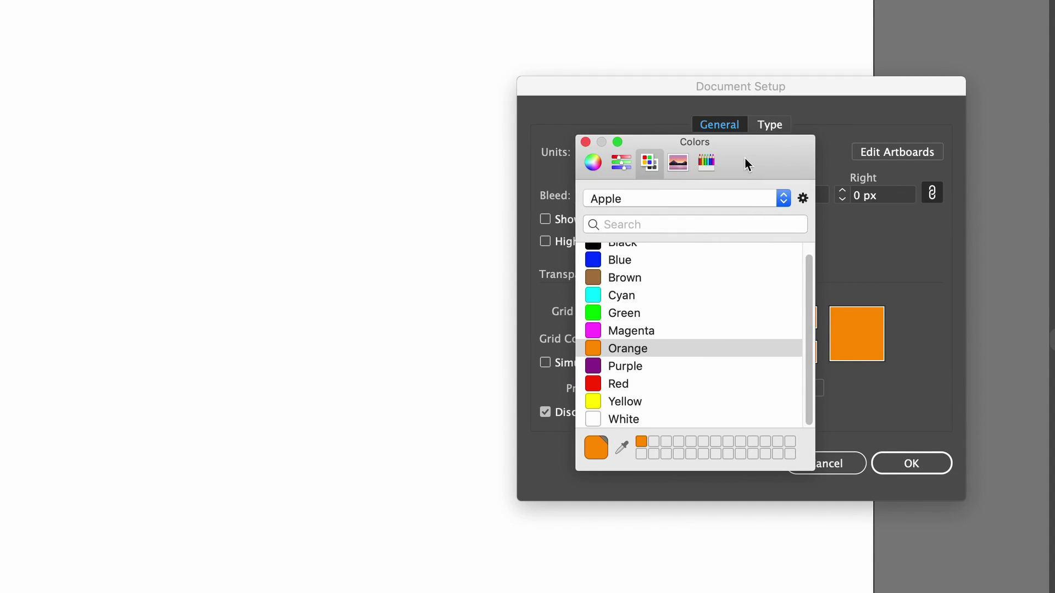
{"action": "left_click", "coordinate": [706, 162]}
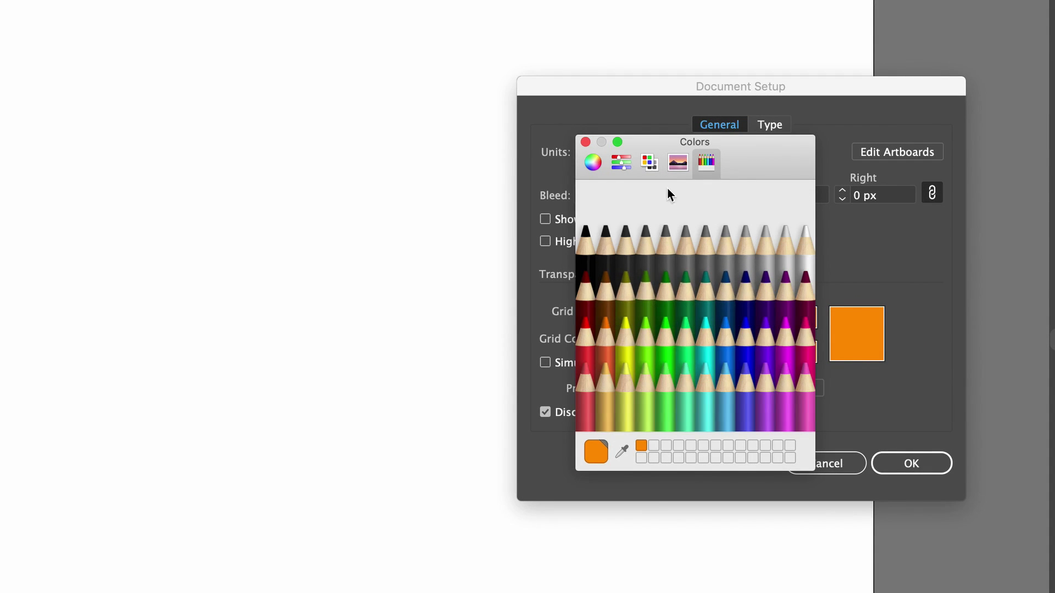
{"action": "left_click", "coordinate": [678, 162]}
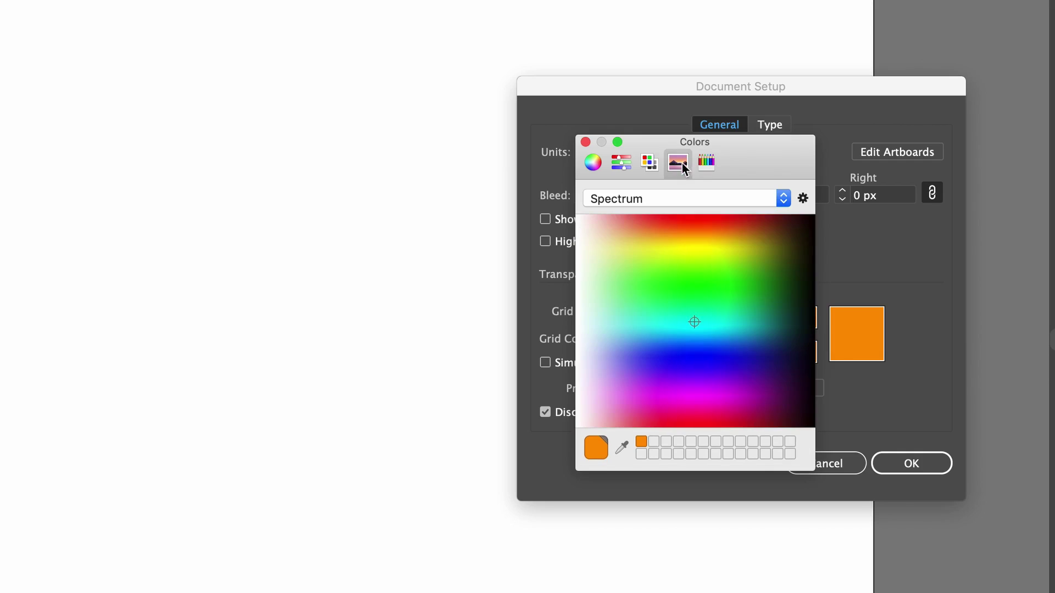
{"action": "left_click", "coordinate": [649, 162]}
Switch the picker to HSB sliders and set the grid colour to light blue.
{"action": "left_click", "coordinate": [618, 163]}
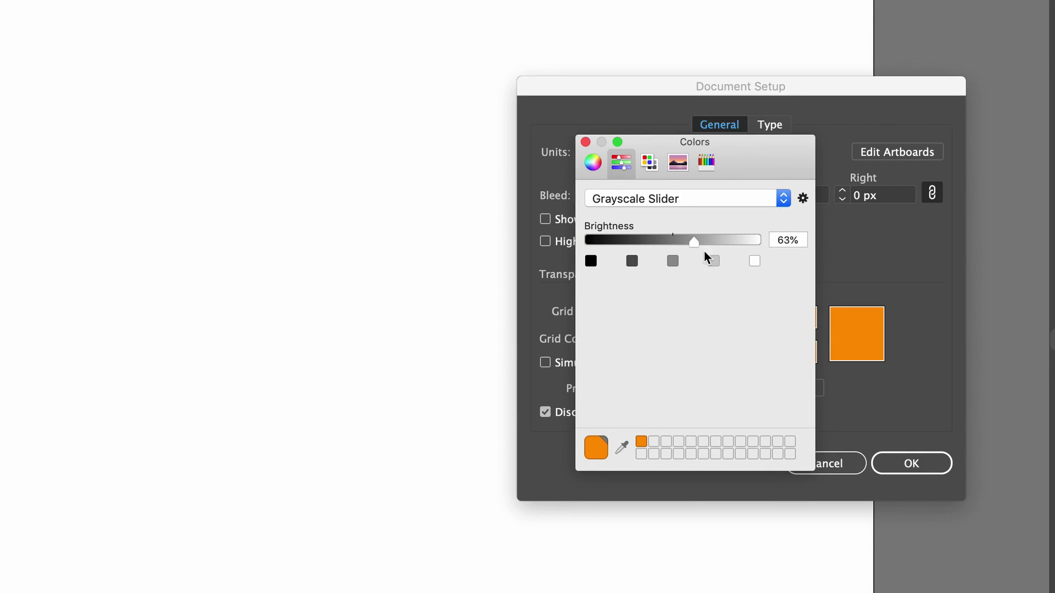
{"action": "left_click", "coordinate": [710, 202]}
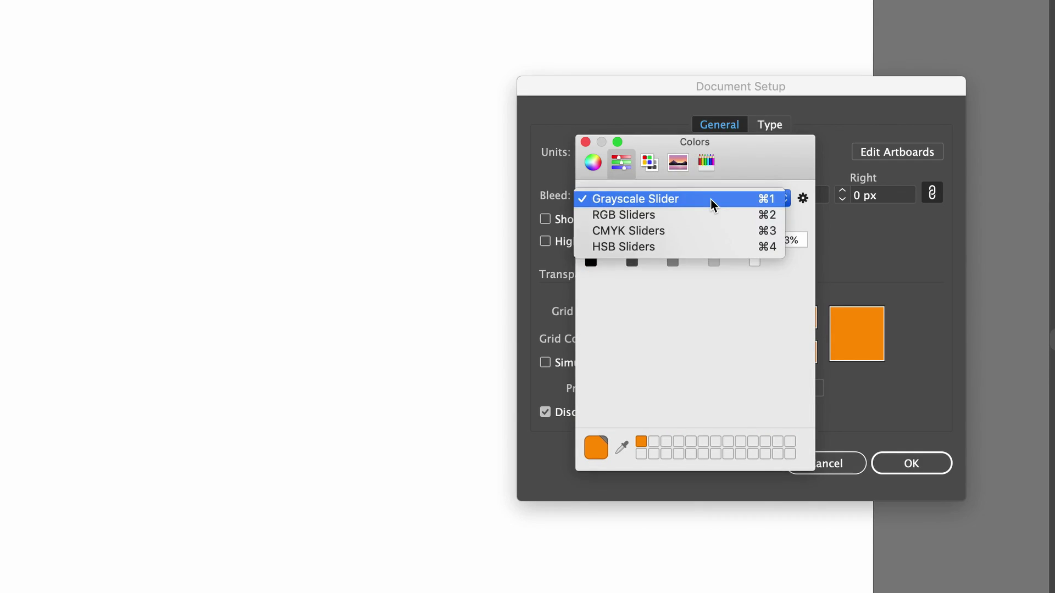
{"action": "left_click", "coordinate": [706, 247]}
{"action": "left_click_drag", "start_coordinate": [619, 242], "coordinate": [735, 242]}
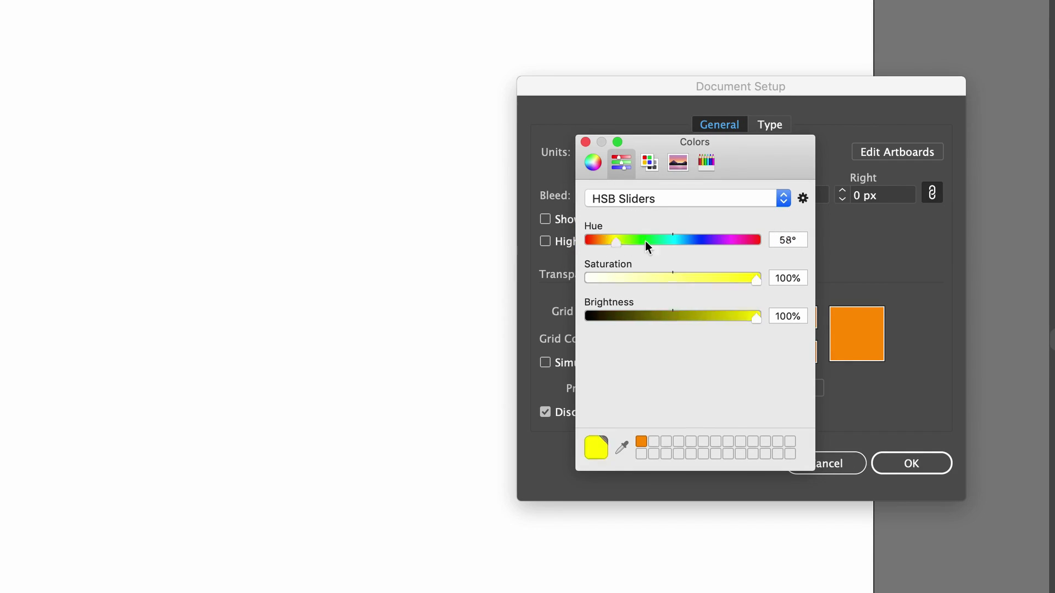
{"action": "left_click_drag", "start_coordinate": [756, 279], "coordinate": [633, 283]}
{"action": "left_click", "coordinate": [689, 240]}
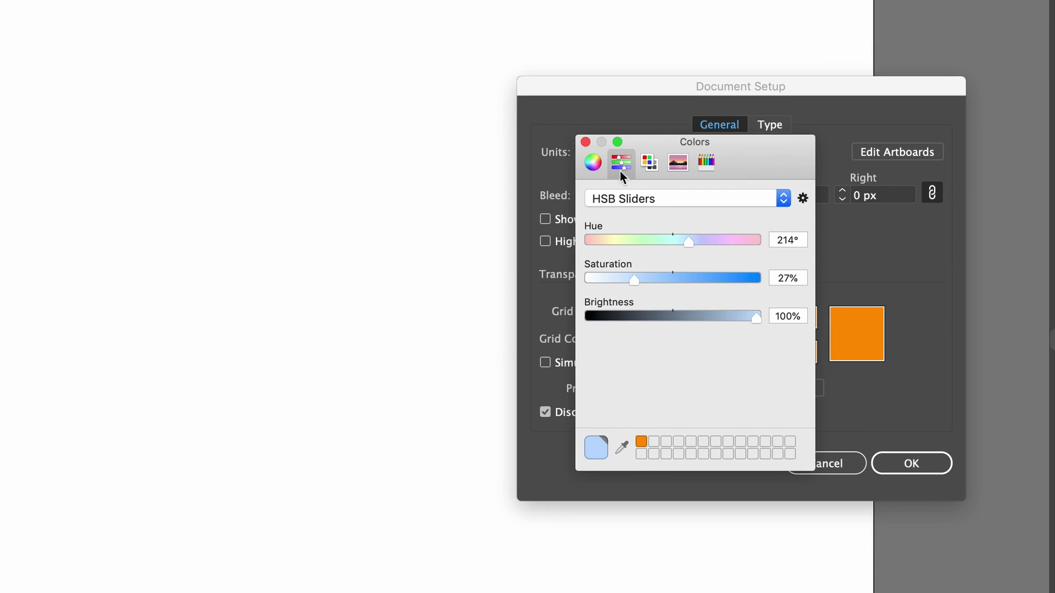
Confirm light blue as the first grid colour and save it as a swatch.
{"action": "left_click", "coordinate": [586, 141]}
{"action": "left_click", "coordinate": [799, 317]}
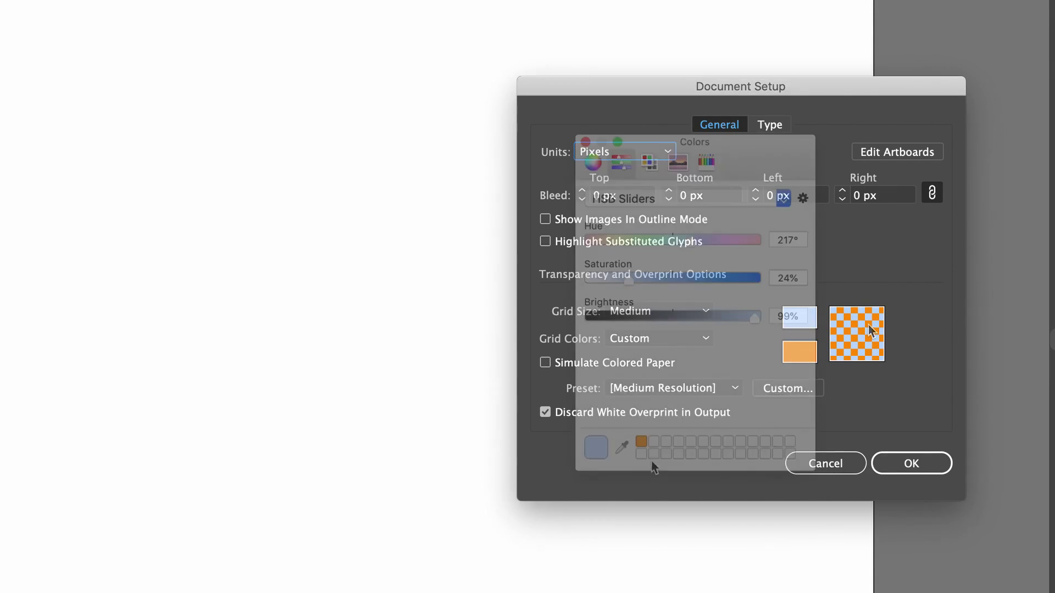
{"action": "mouse_move", "coordinate": [596, 448]}
{"action": "left_mouse_down"}
{"action": "mouse_move", "coordinate": [644, 460]}
{"action": "mouse_move", "coordinate": [655, 443]}
{"action": "left_mouse_up"}
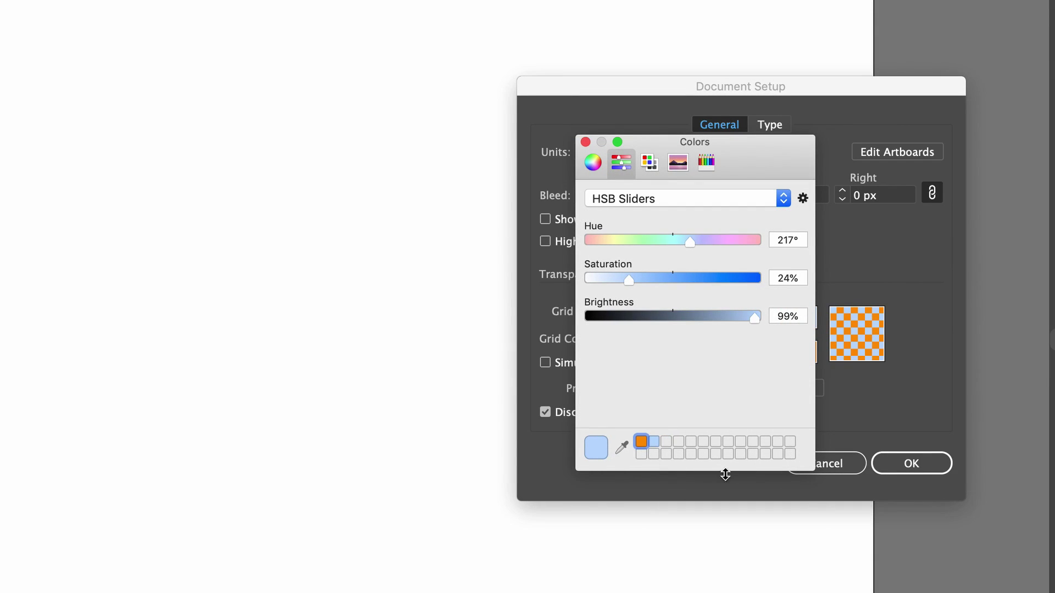
{"action": "left_click", "coordinate": [655, 442]}
Apply the saved light blue to the second grid colour and confirm Document Setup.
{"action": "left_click", "coordinate": [584, 142]}
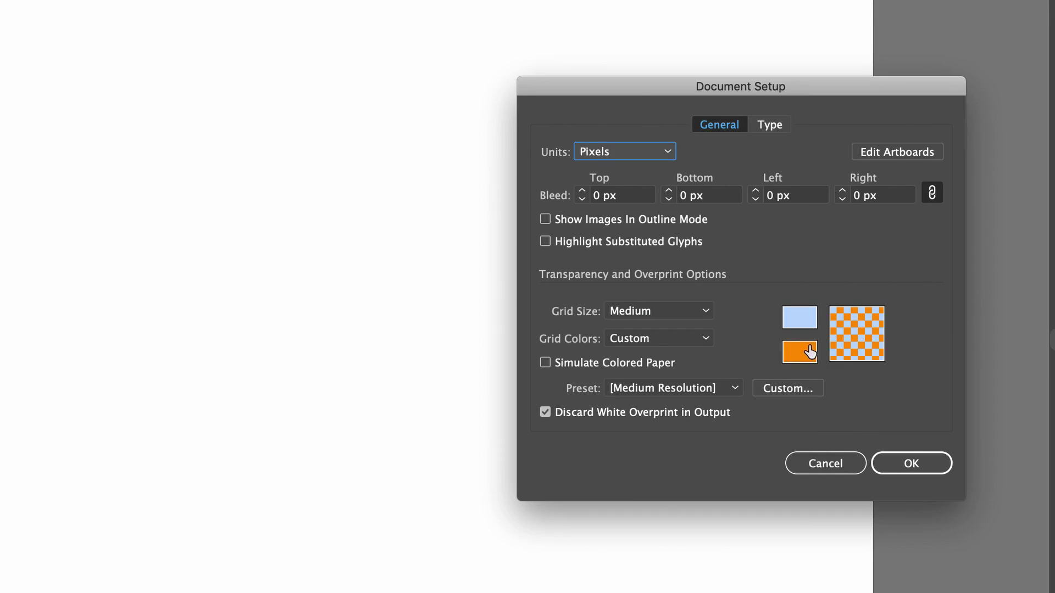
{"action": "left_click", "coordinate": [806, 352]}
{"action": "left_click", "coordinate": [654, 442]}
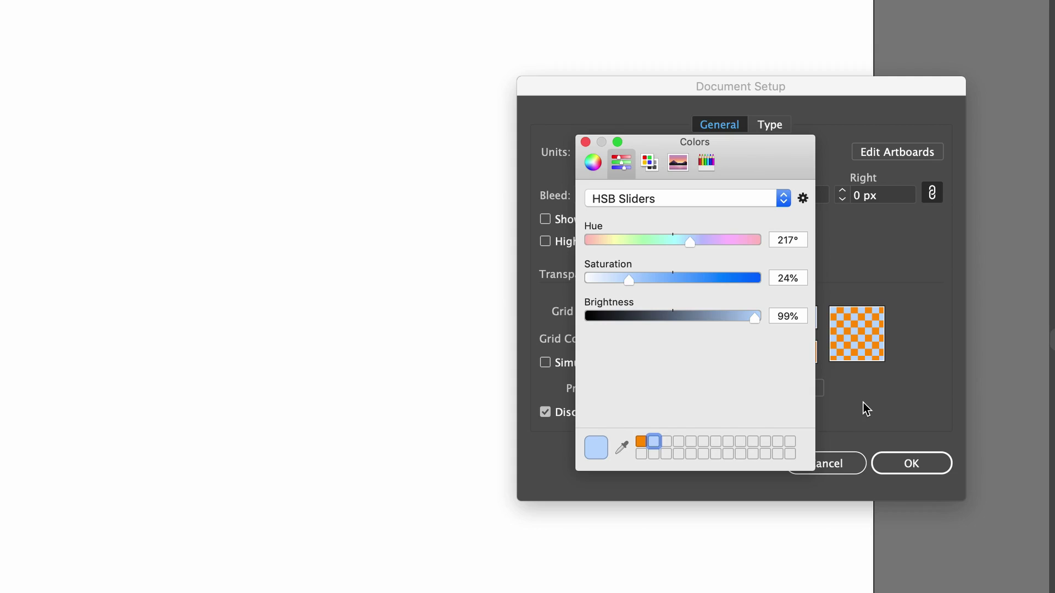
{"action": "left_click", "coordinate": [586, 142]}
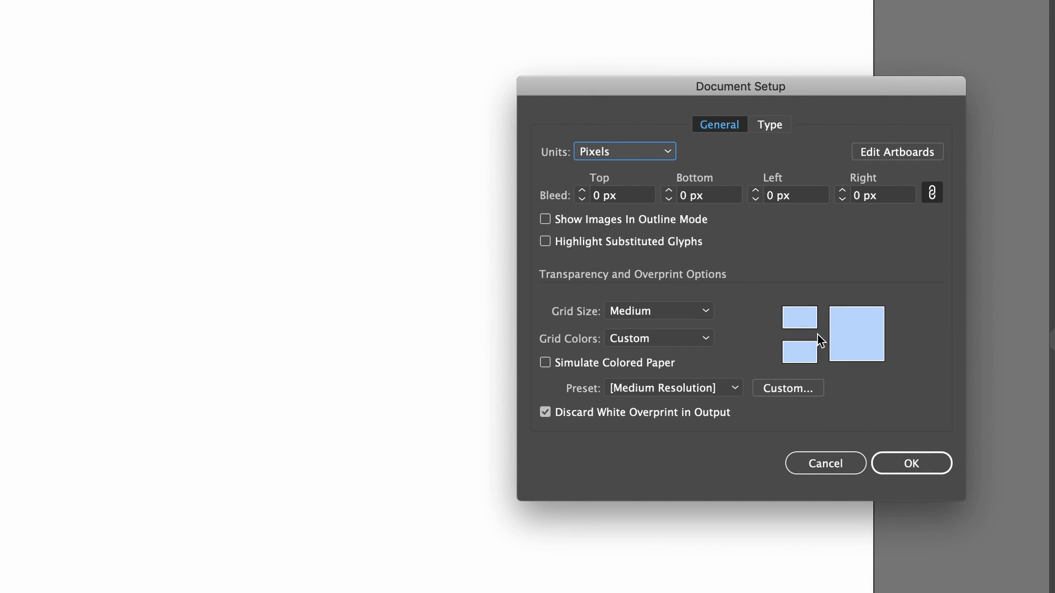
{"action": "left_click", "coordinate": [907, 461]}
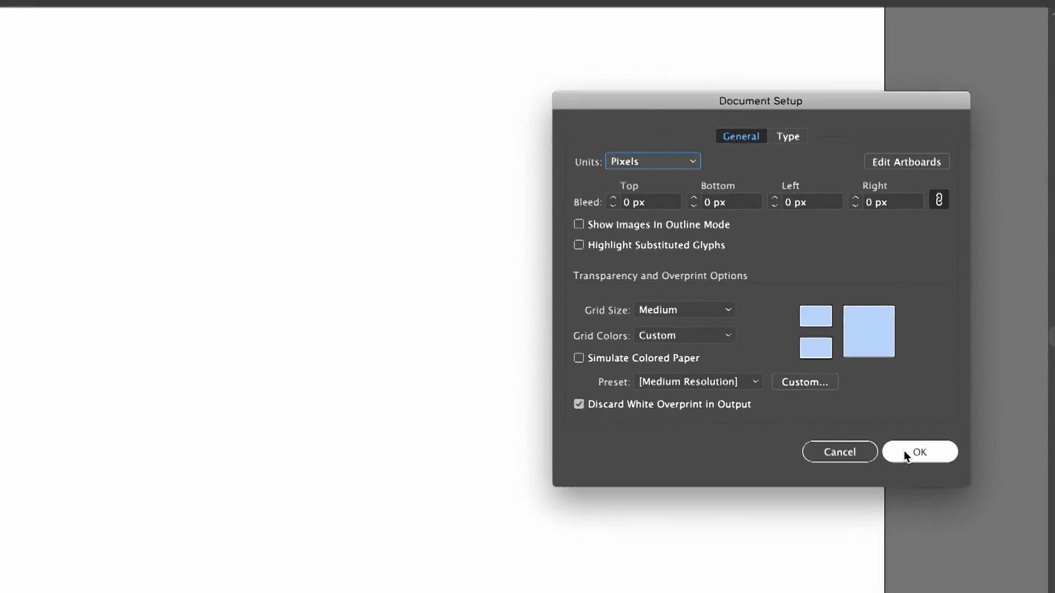
Turn on View > Show Transparency Grid and zoom out to see the whole light-blue artboard.
{"action": "left_click", "coordinate": [294, 7]}
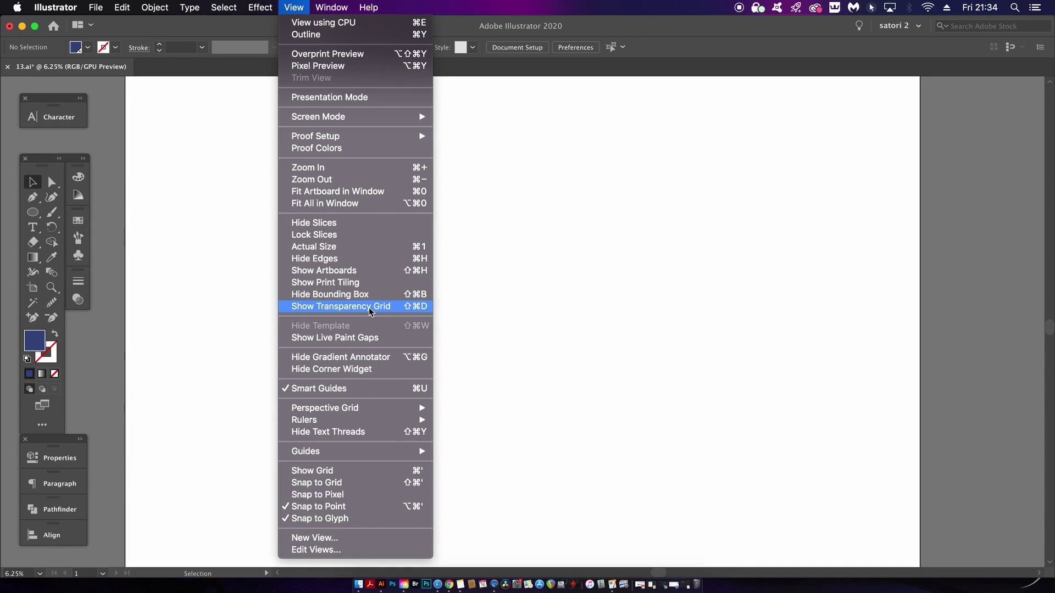
{"action": "left_click", "coordinate": [370, 306]}
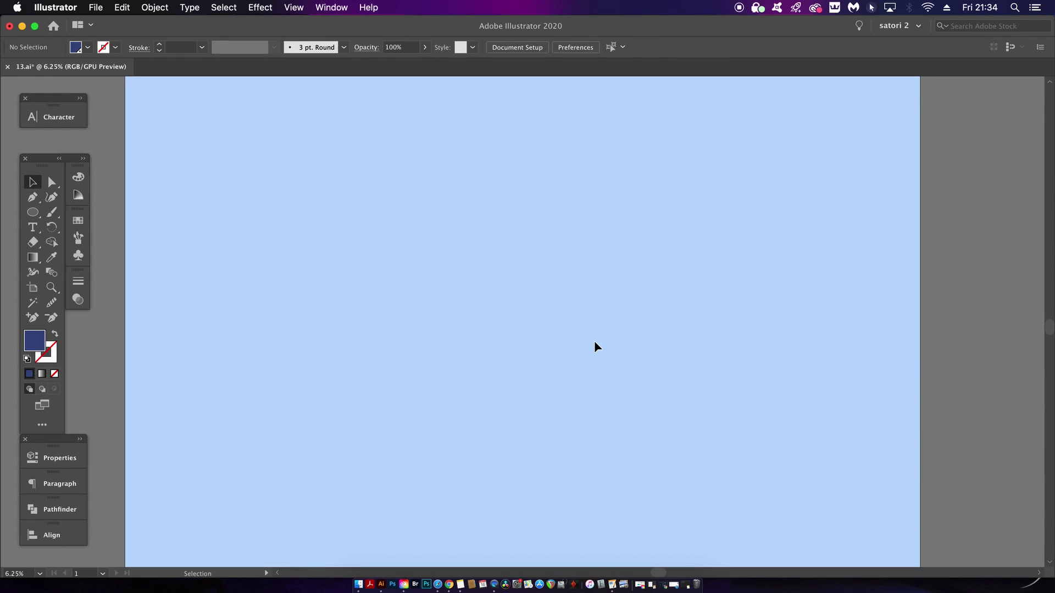
{"action": "key", "text": "super+minus"}
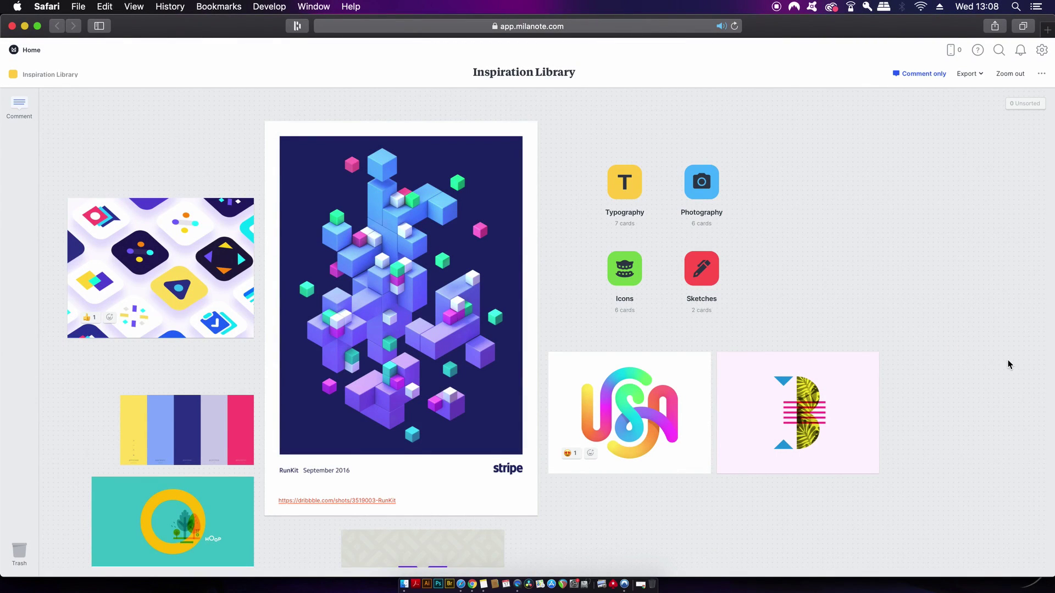
Scroll down the Inspiration Library board canvas in Milanote.
{"action": "scroll", "coordinate": [1008, 364], "scroll_direction": "down", "scroll_amount": 2}
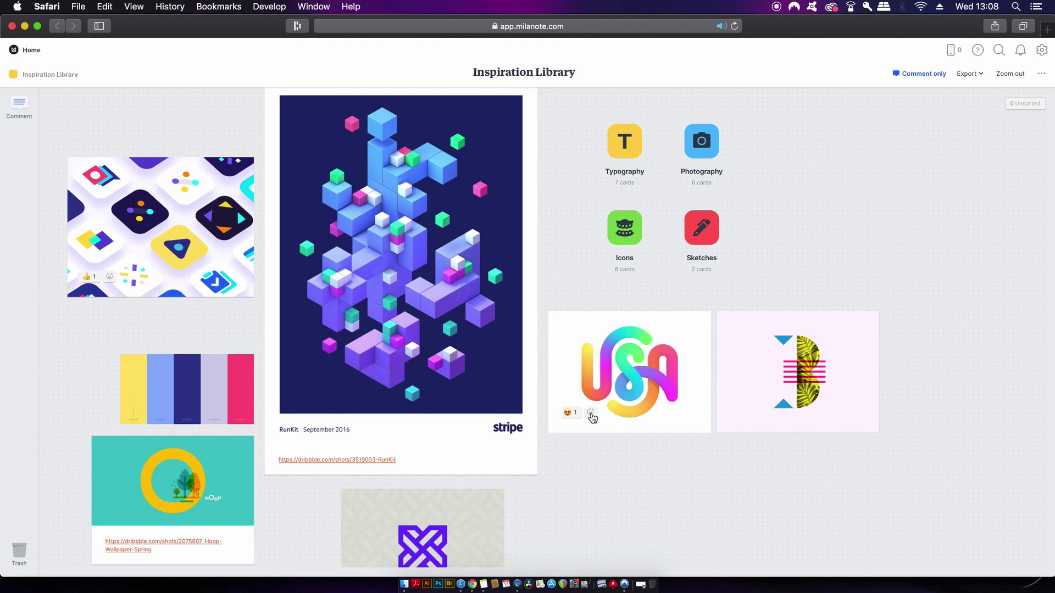
React 👍 to the USA card and 💯 to the colour palette card.
{"action": "left_click", "coordinate": [591, 414]}
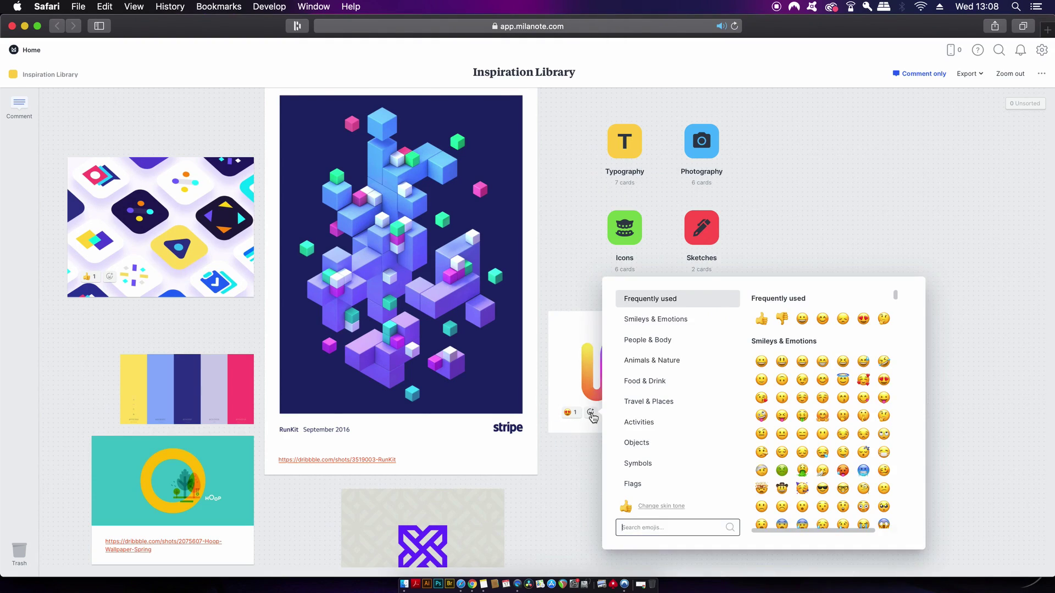
{"action": "left_click", "coordinate": [761, 320]}
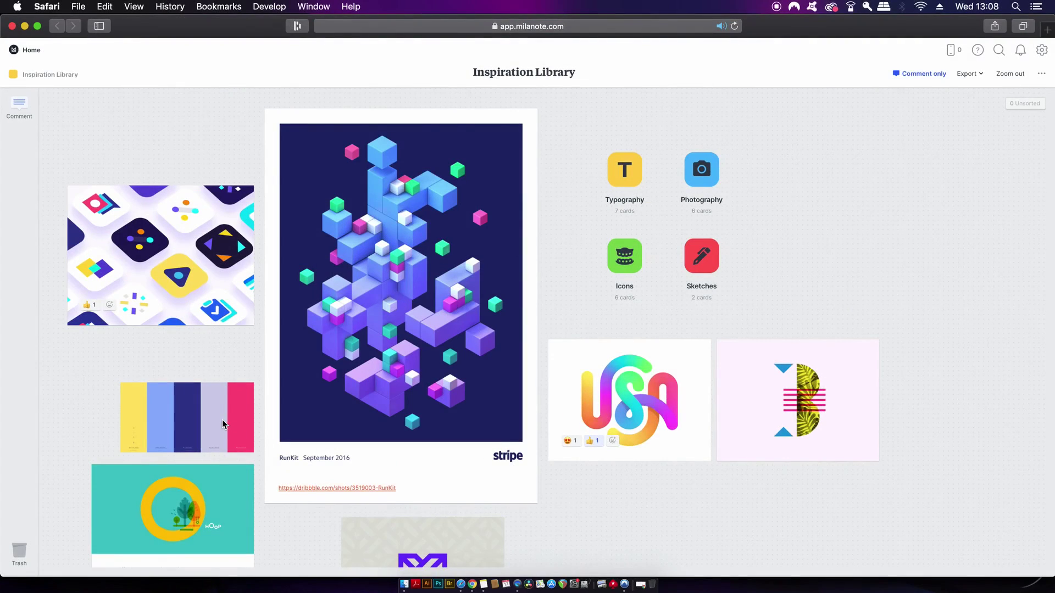
{"action": "left_click", "coordinate": [225, 421]}
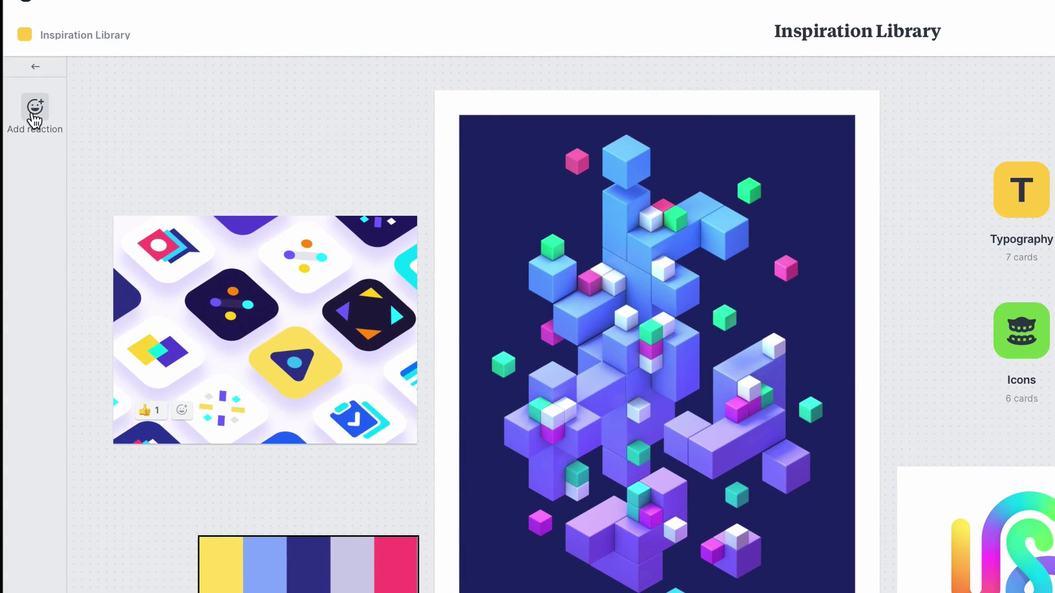
{"action": "left_click", "coordinate": [35, 109]}
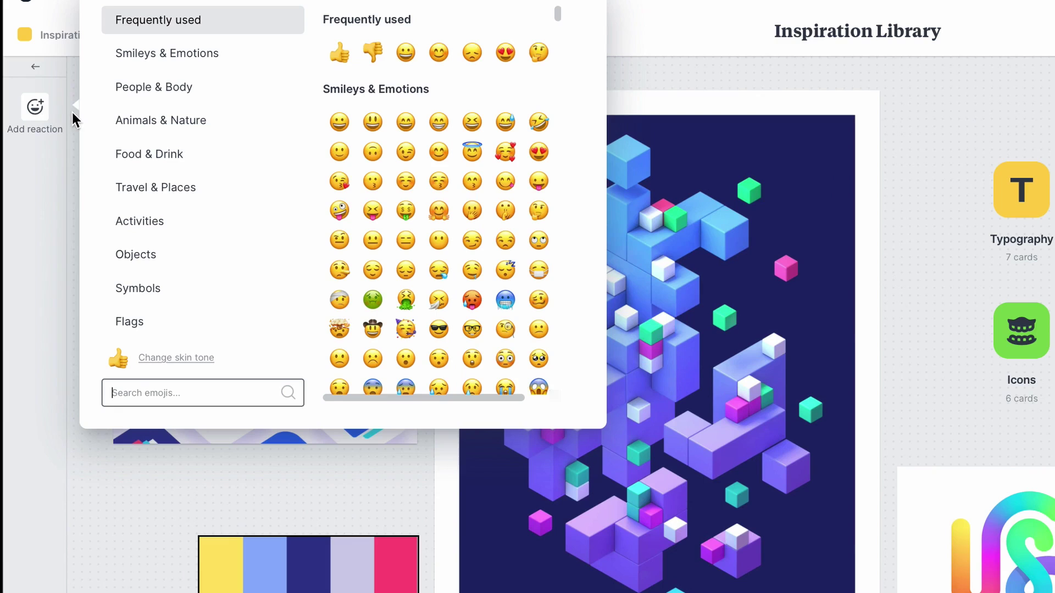
{"action": "left_click", "coordinate": [214, 393]}
{"action": "type", "text": "100"}
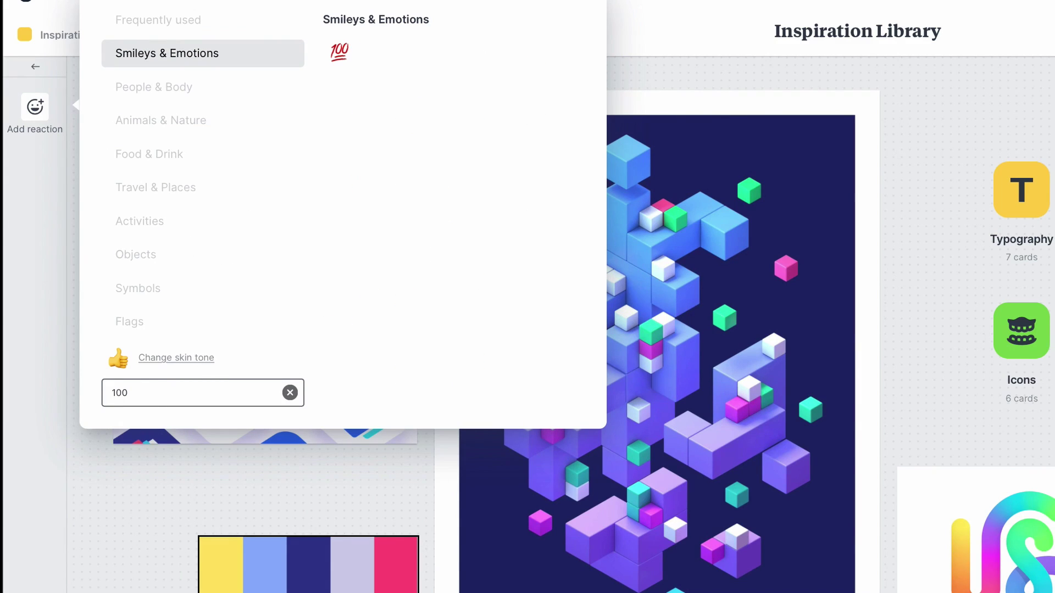
{"action": "left_click", "coordinate": [339, 51]}
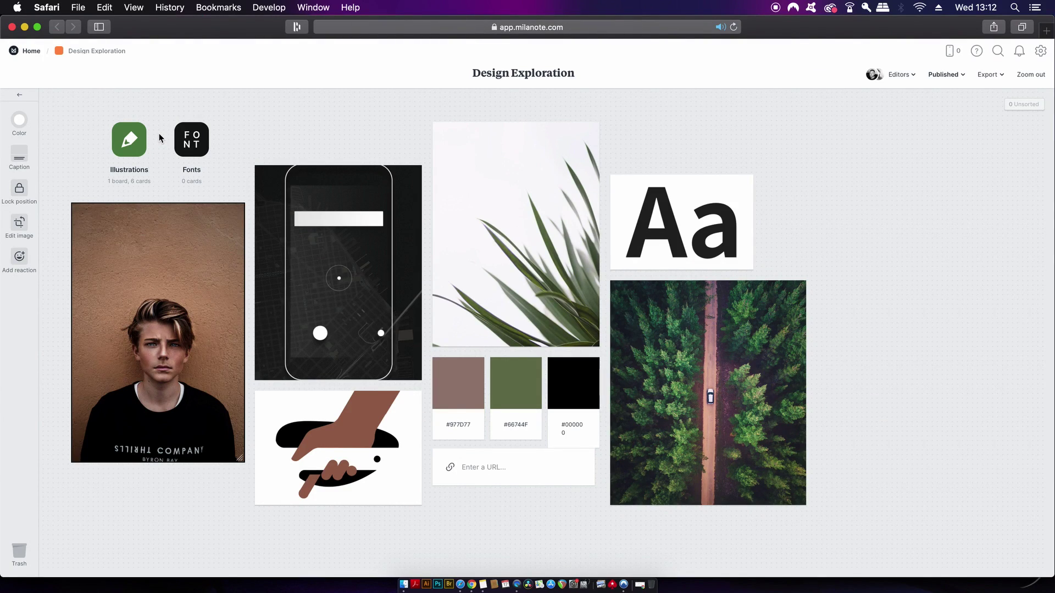
Add the Unsplash plant photo to Design Exploration beside the forest photo.
{"action": "left_click", "coordinate": [50, 208]}
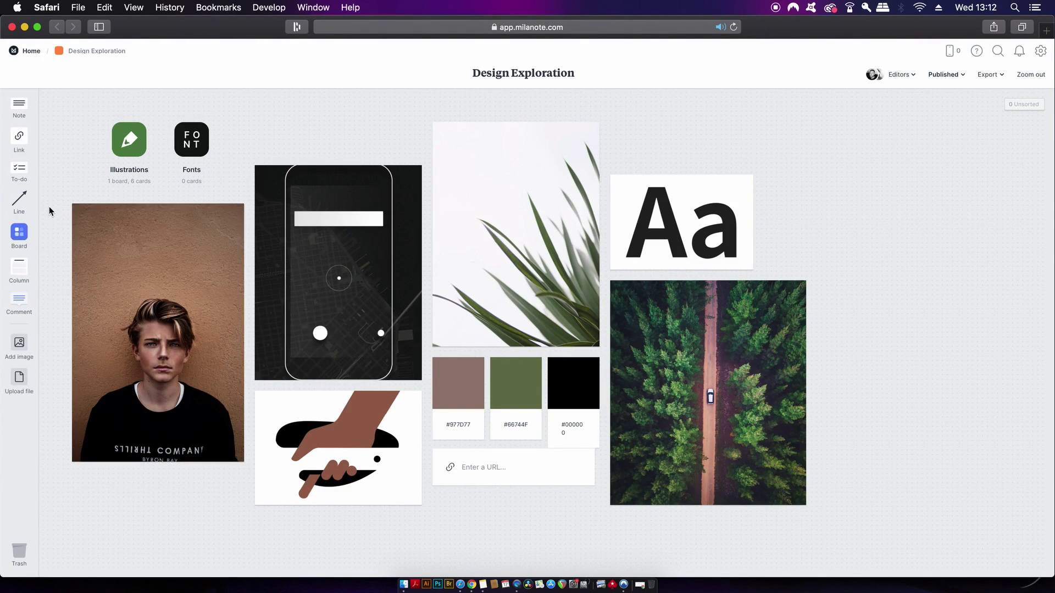
{"action": "left_click", "coordinate": [21, 344]}
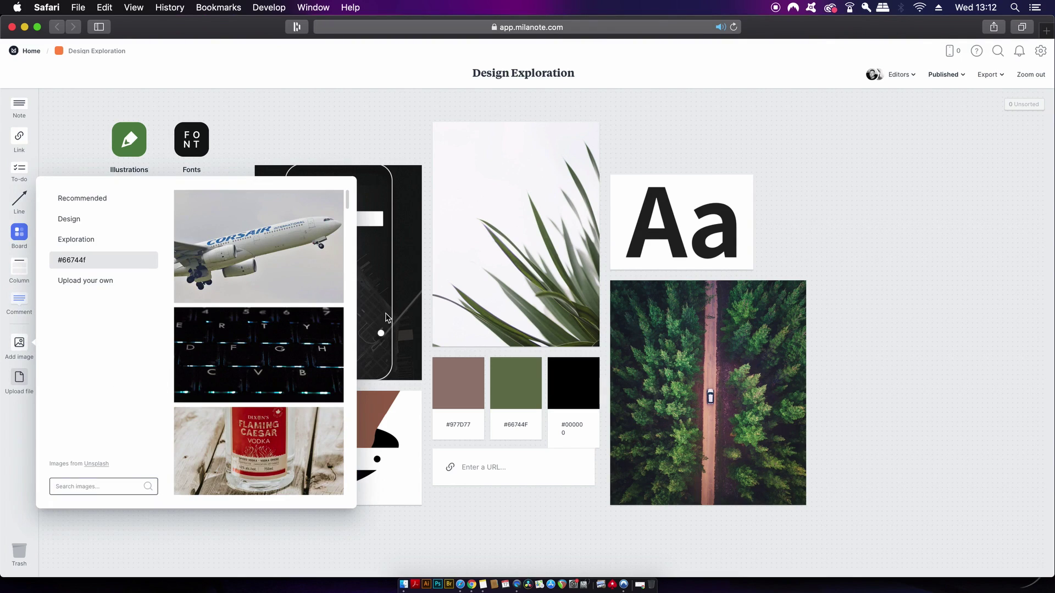
{"action": "left_click_drag", "start_coordinate": [350, 208], "coordinate": [363, 385]}
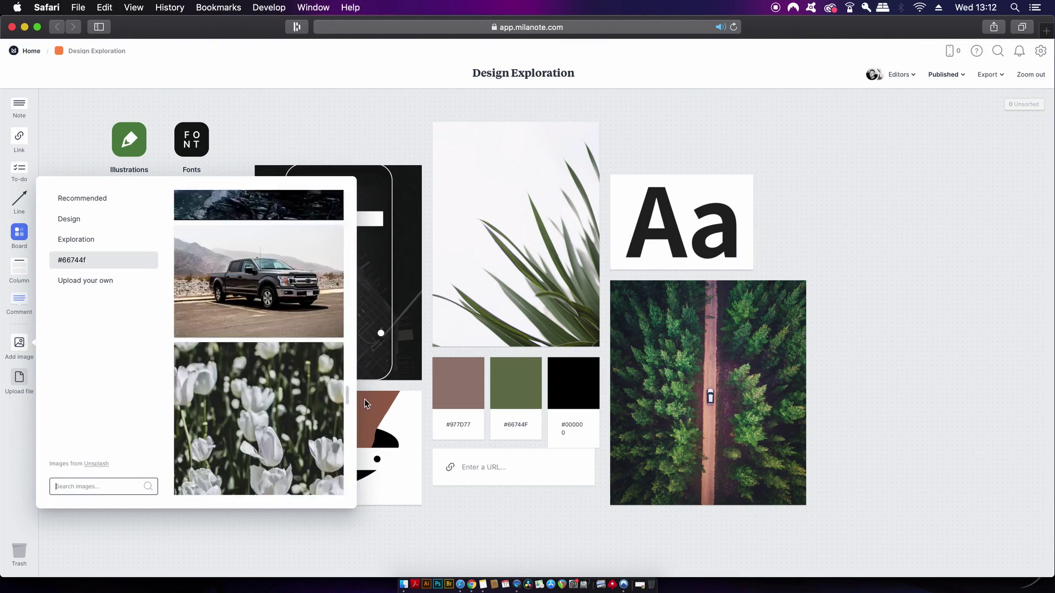
{"action": "left_click_drag", "start_coordinate": [364, 399], "coordinate": [378, 476]}
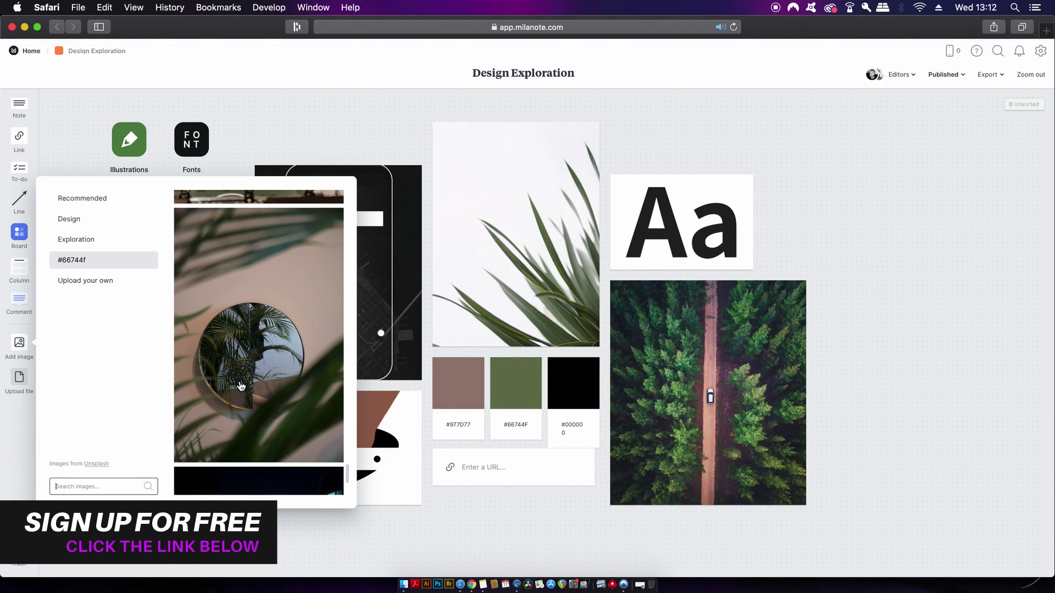
{"action": "mouse_move", "coordinate": [241, 387]}
{"action": "left_mouse_down"}
{"action": "mouse_move", "coordinate": [875, 447]}
{"action": "mouse_move", "coordinate": [890, 408]}
{"action": "left_mouse_up"}
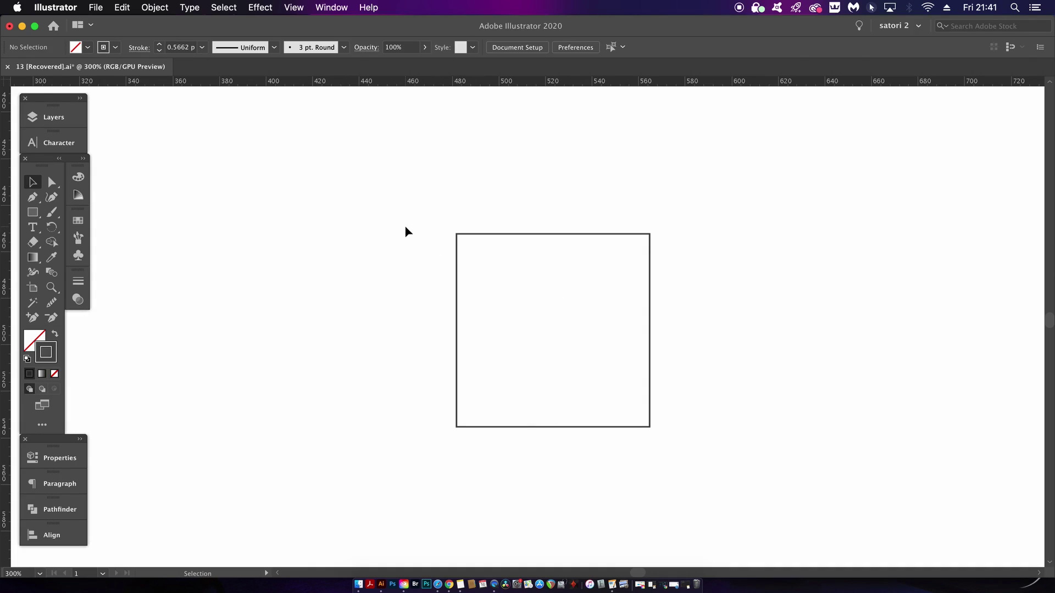
Switch from the Pen to the Paintbrush tool and open Preferences > General with Cmd+K.
{"action": "key", "text": "p"}
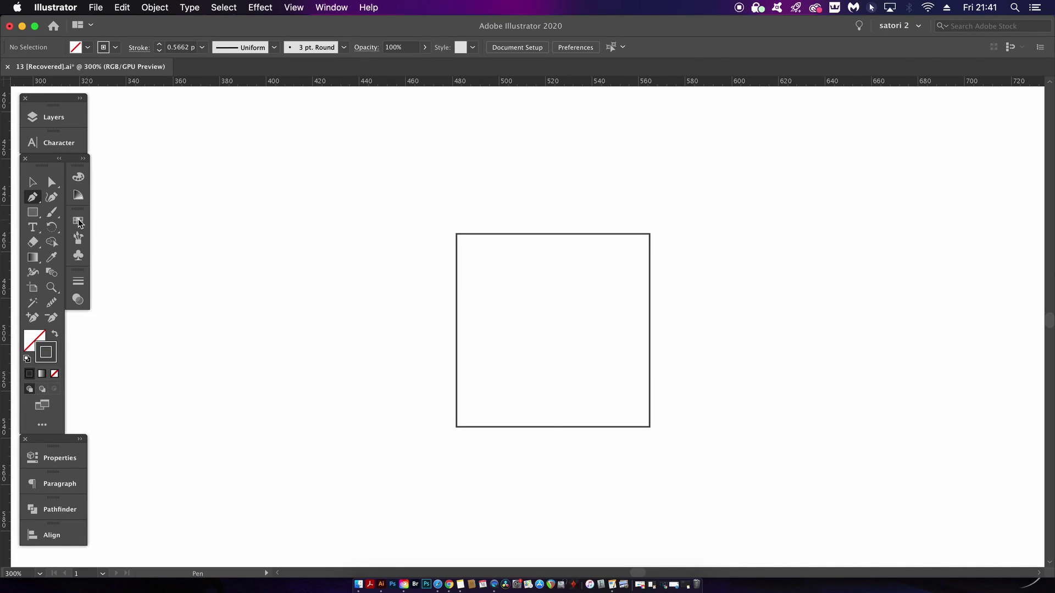
{"action": "key", "text": "b"}
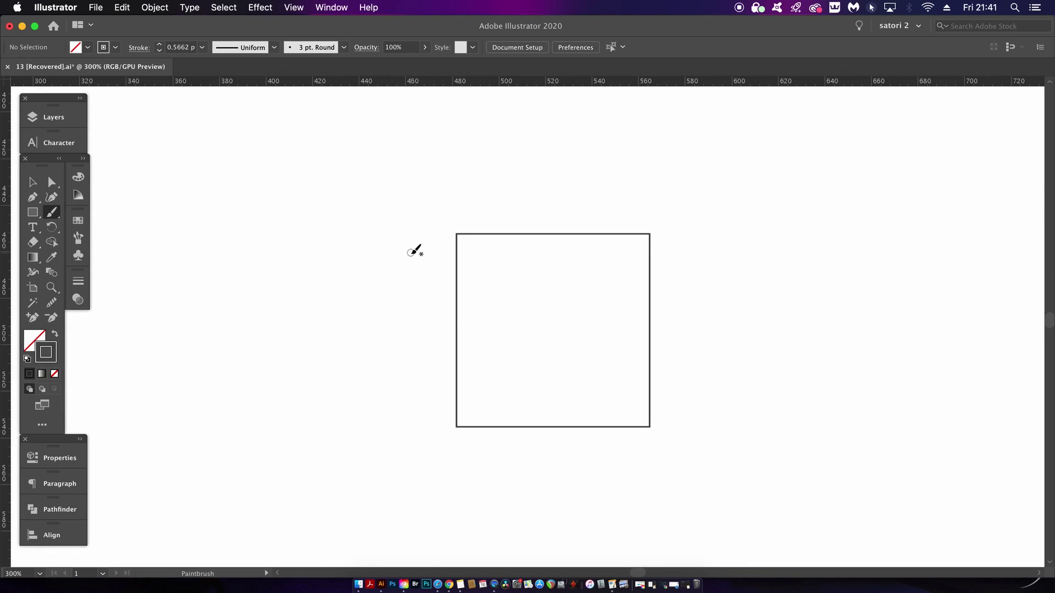
{"action": "key", "text": "super+k"}
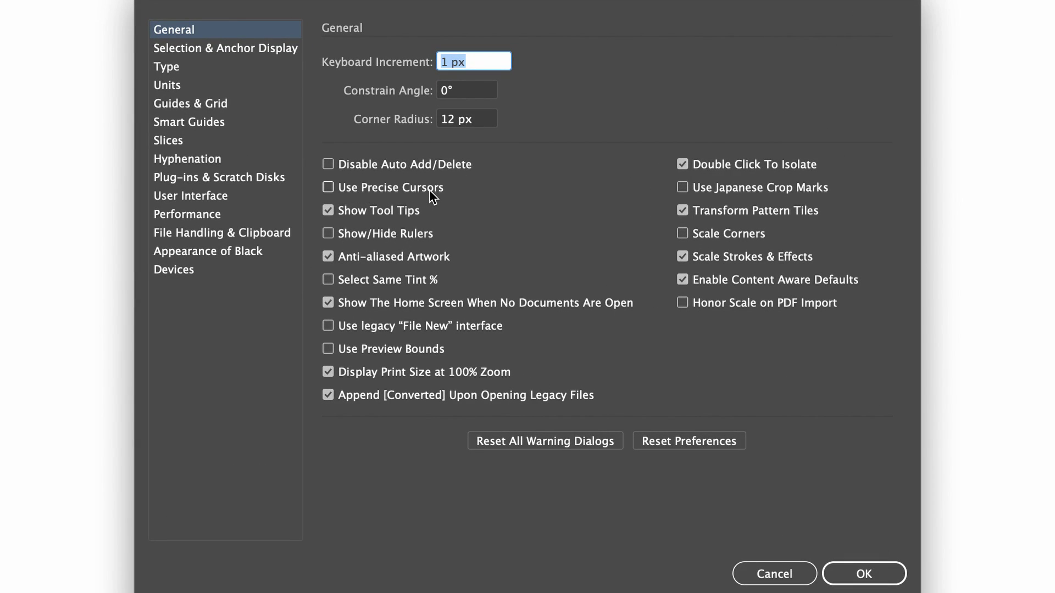
Enable Use Precise Cursors, then paint and undo a test brush stroke.
{"action": "left_click", "coordinate": [430, 190]}
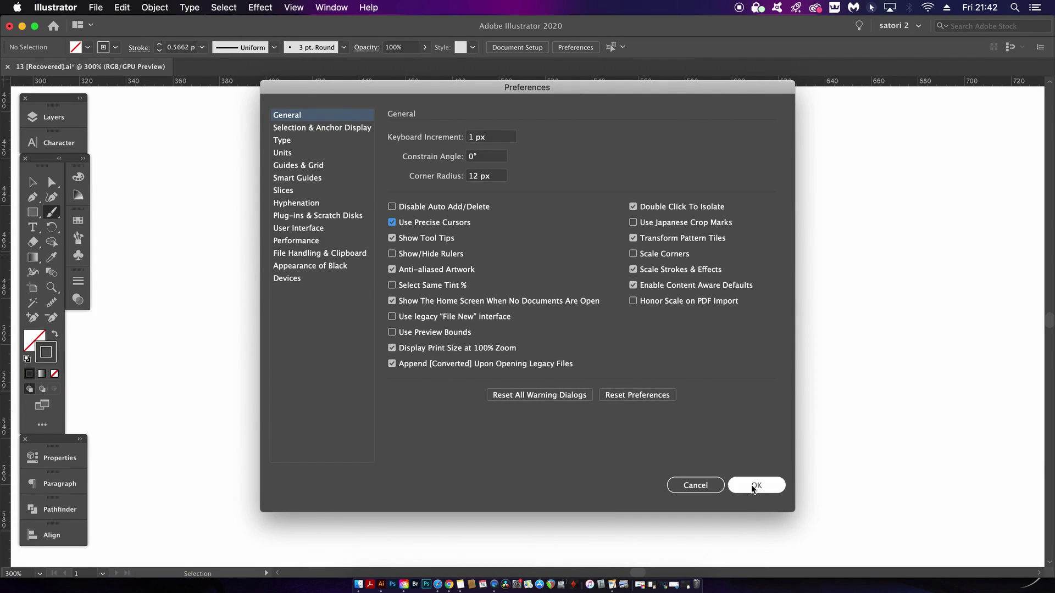
{"action": "left_click", "coordinate": [756, 485]}
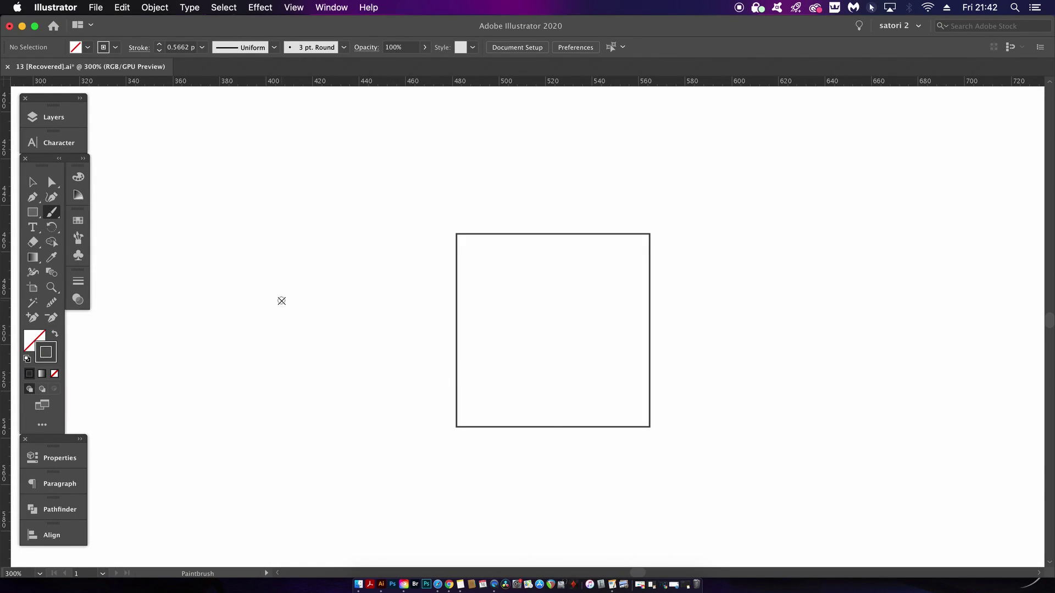
{"action": "left_click_drag", "start_coordinate": [286, 303], "coordinate": [368, 265]}
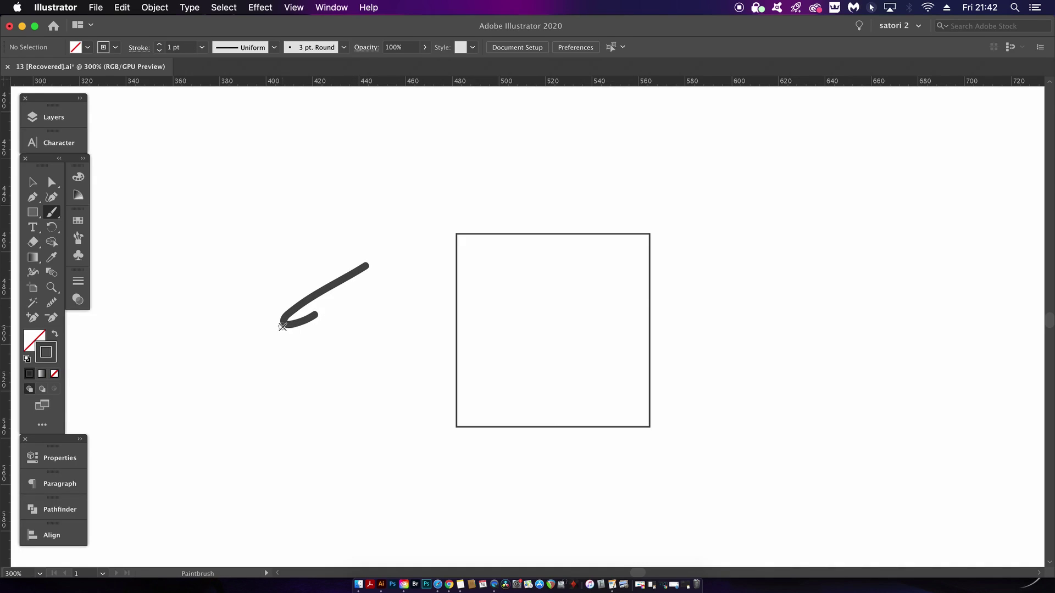
{"action": "key", "text": "super+z"}
Draw a test curve with the Pen tool and undo it.
{"action": "key", "text": "p"}
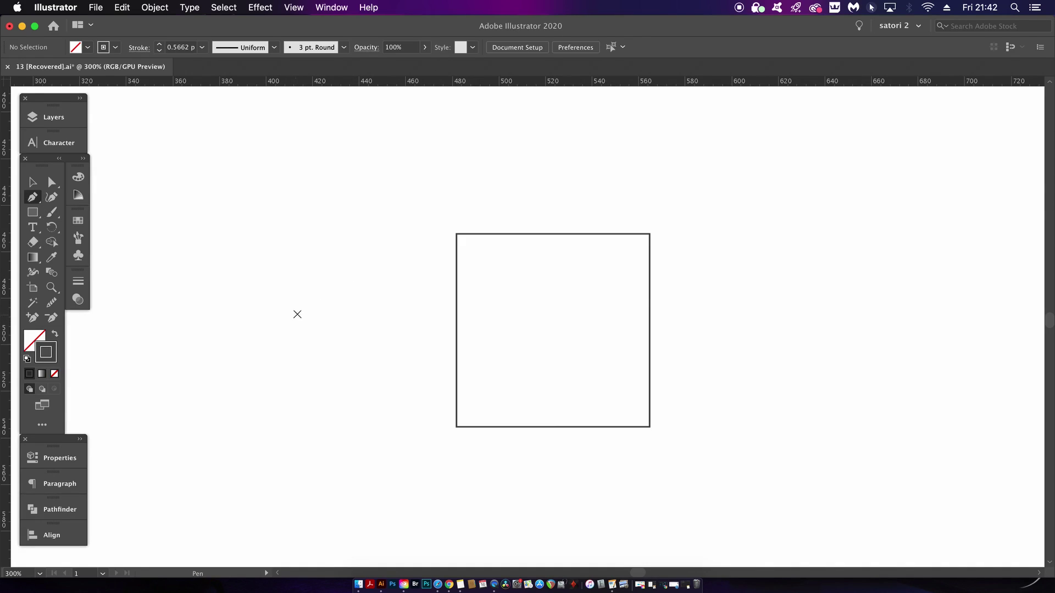
{"action": "left_click_drag", "start_coordinate": [342, 237], "coordinate": [347, 294]}
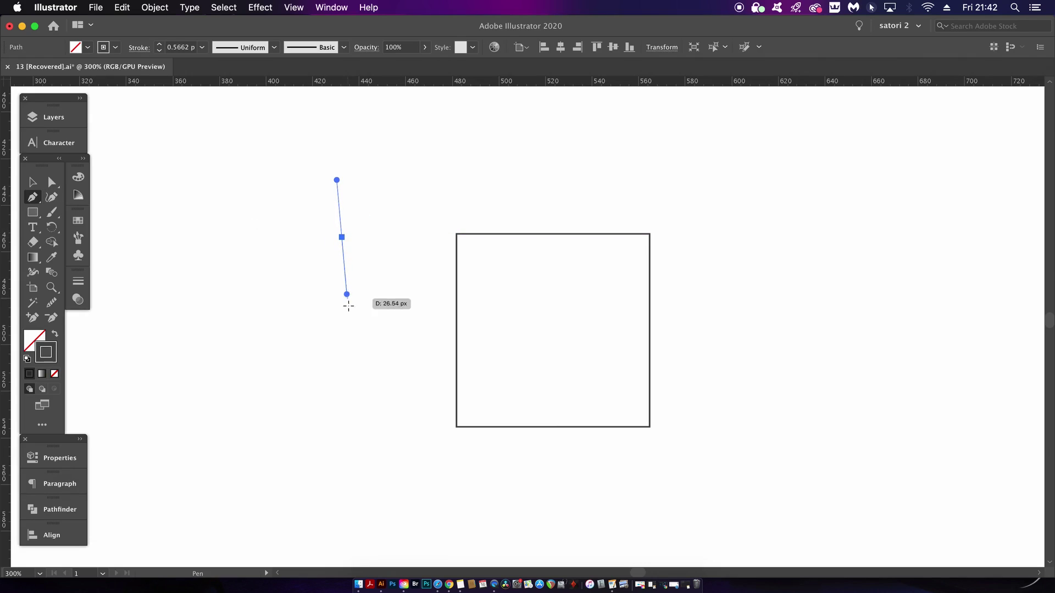
{"action": "left_click", "coordinate": [223, 314]}
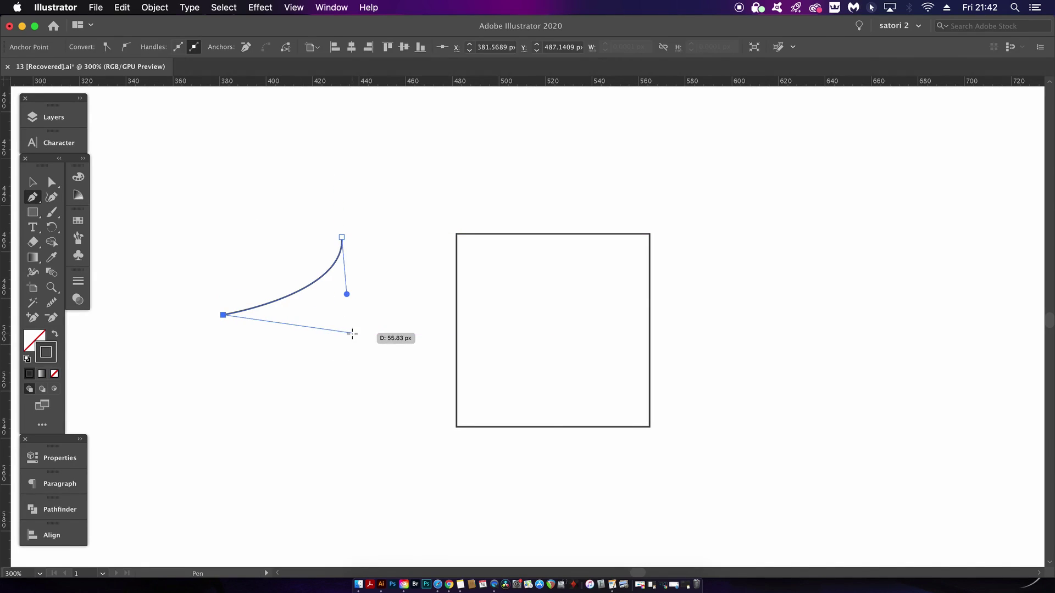
{"action": "key", "text": "cmd+z"}
{"action": "key", "text": "cmd+z"}
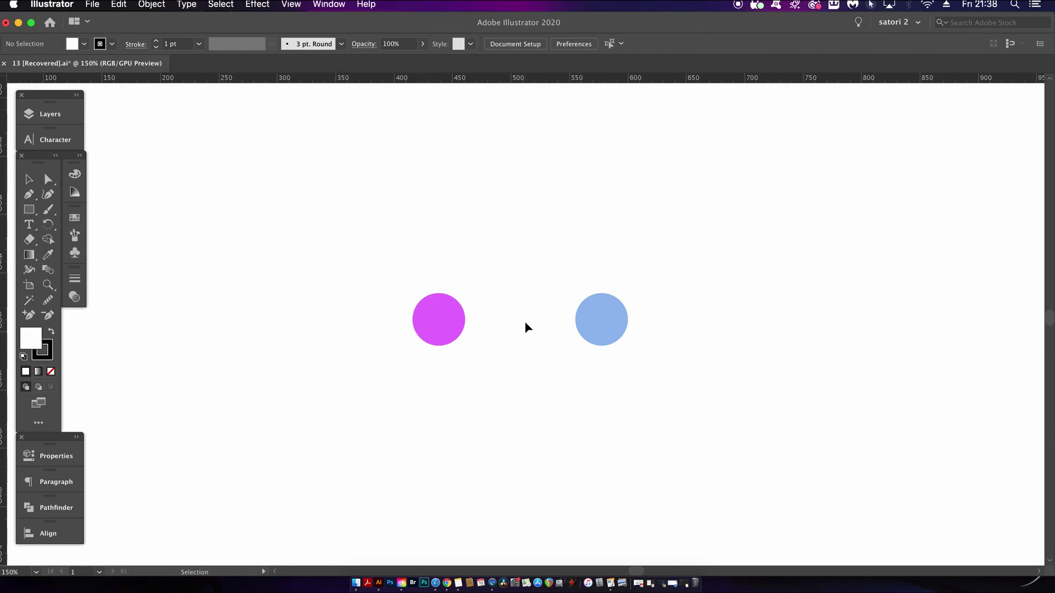
Use the Blend tool (W) to blend the pink circle into the blue circle, forming a pink-to-blue capsule.
{"action": "scroll", "coordinate": [526, 321], "scroll_direction": "up", "scroll_amount": 2}
{"action": "left_click", "coordinate": [402, 318]}
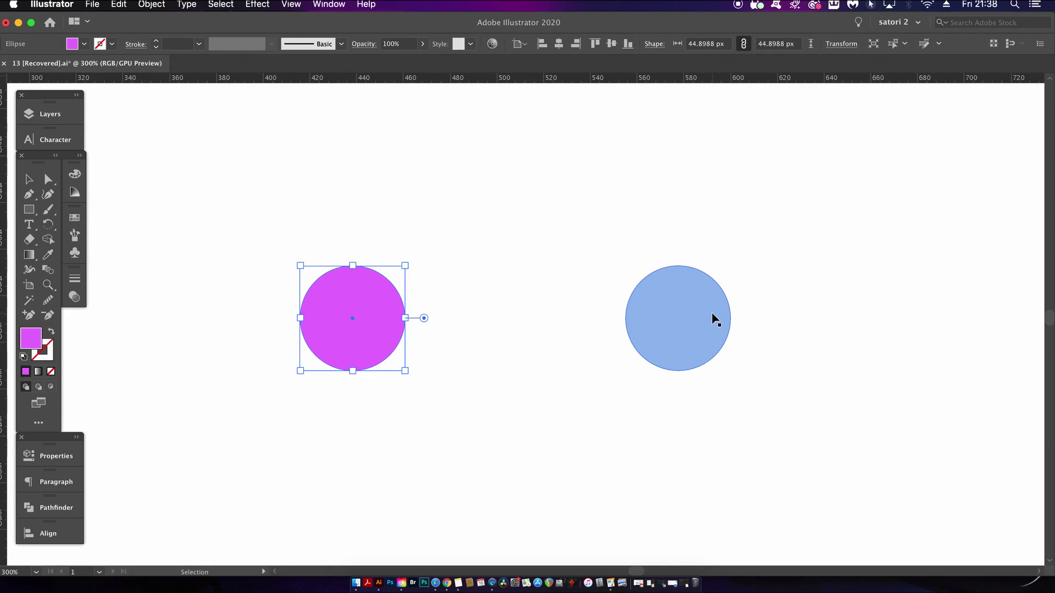
{"action": "left_click", "coordinate": [526, 319]}
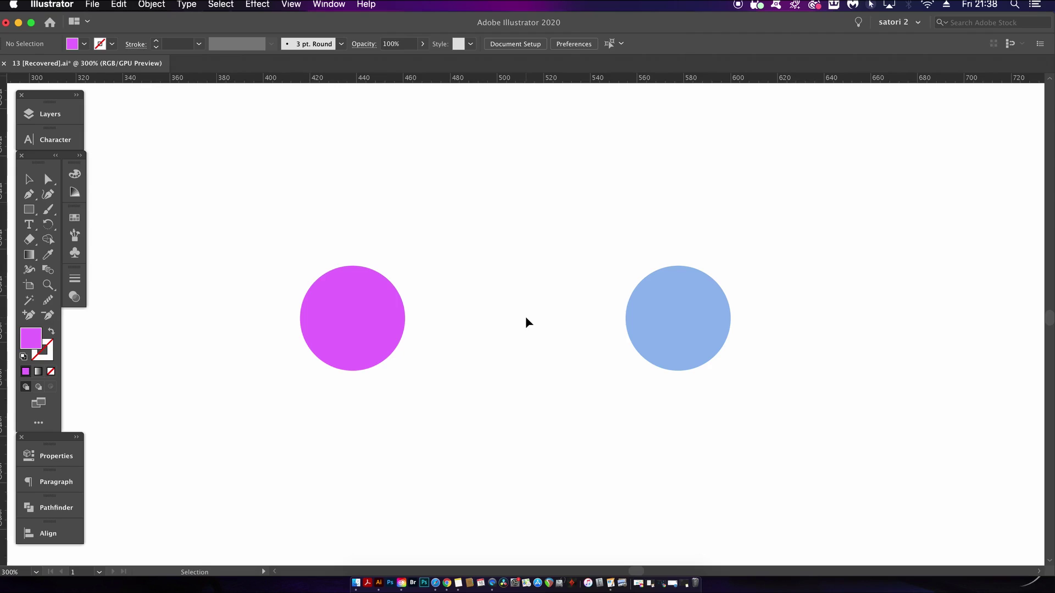
{"action": "key", "text": "w"}
{"action": "left_click", "coordinate": [361, 321]}
{"action": "left_click", "coordinate": [361, 326]}
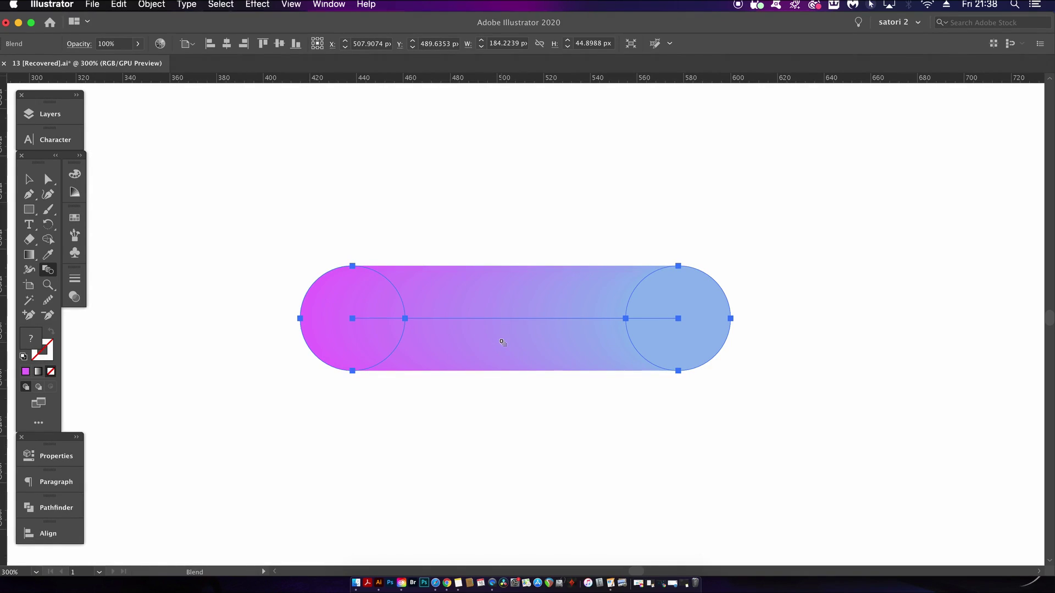
Curve the blend spine into an arc with a hooked pink end and an upturned blue end.
{"action": "key", "text": "a"}
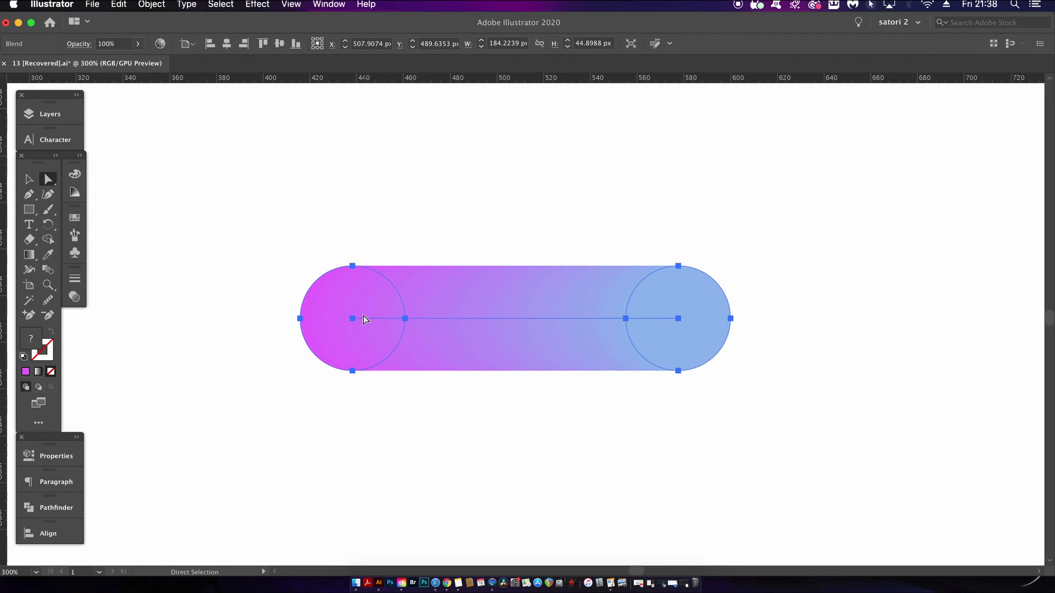
{"action": "left_click", "coordinate": [352, 318]}
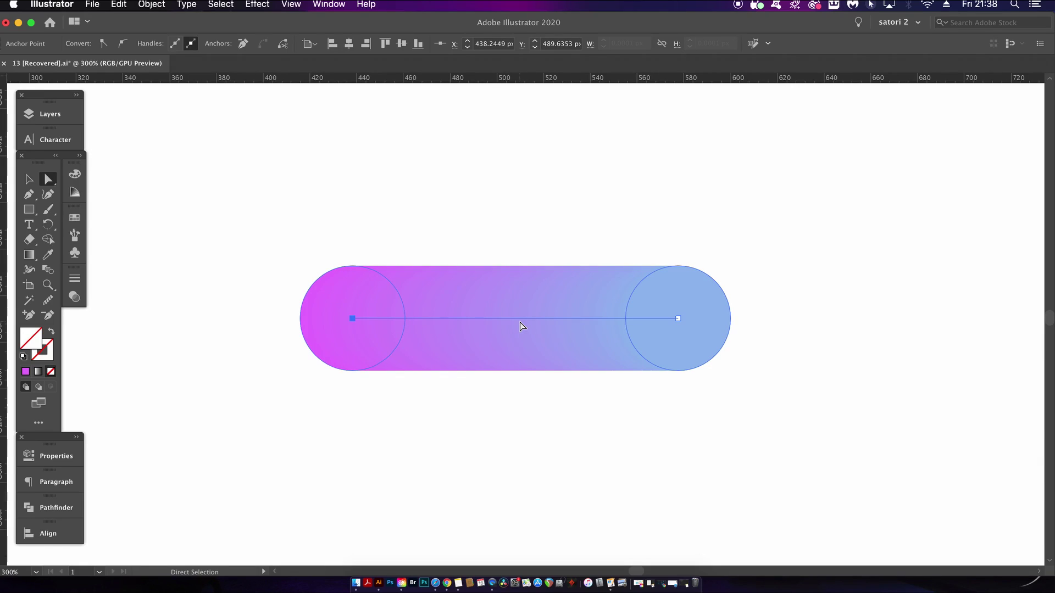
{"action": "key", "text": "p"}
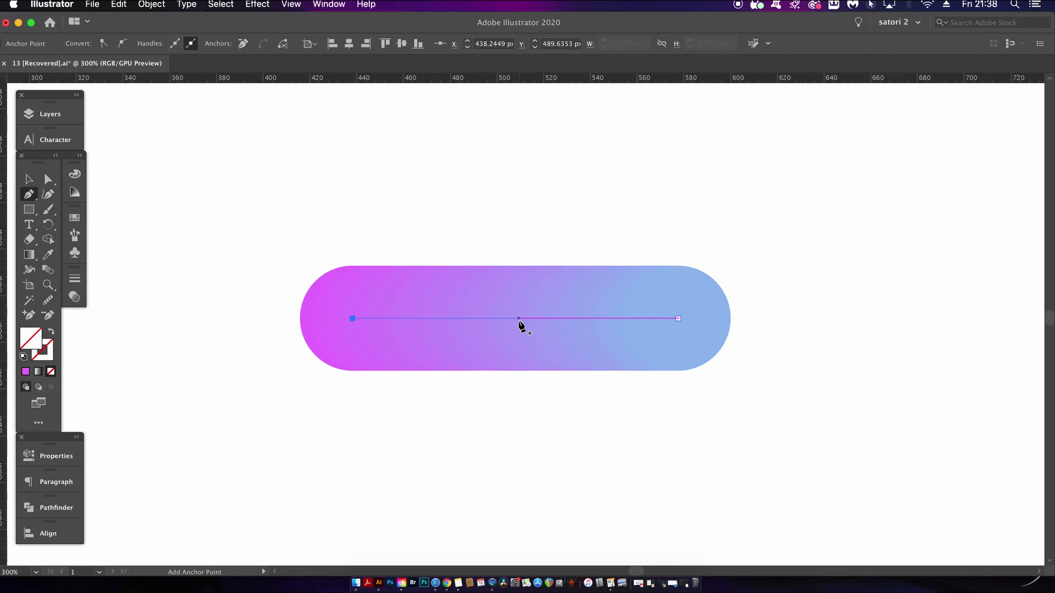
{"action": "mouse_move", "coordinate": [426, 319]}
{"action": "left_mouse_down", "text": "alt"}
{"action": "mouse_move", "coordinate": [429, 281]}
{"action": "mouse_move", "coordinate": [520, 256]}
{"action": "left_mouse_up", "text": "alt"}
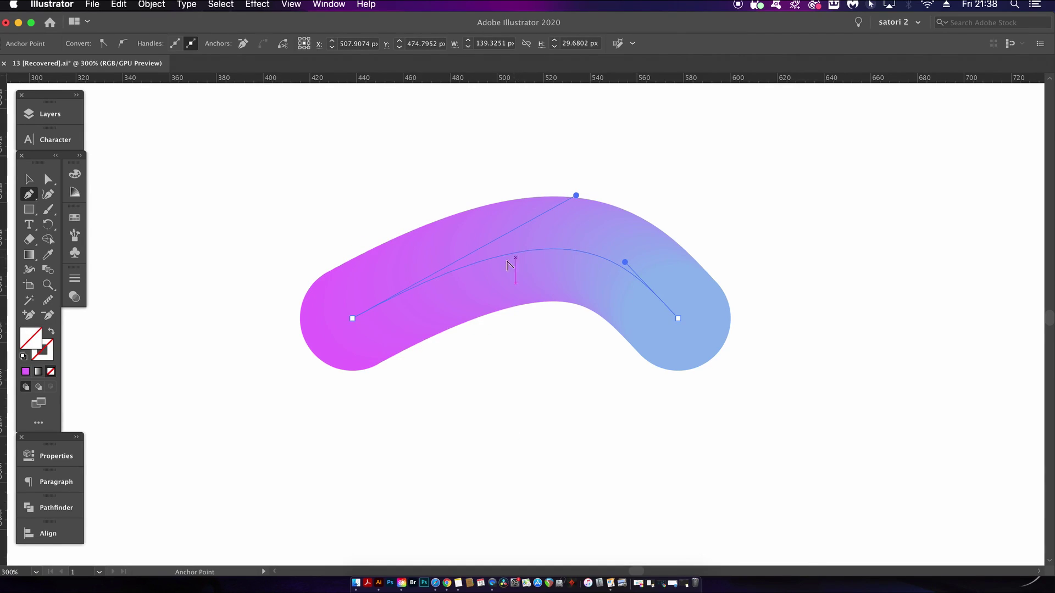
{"action": "left_click_drag", "start_coordinate": [438, 281], "coordinate": [299, 284], "text": "alt"}
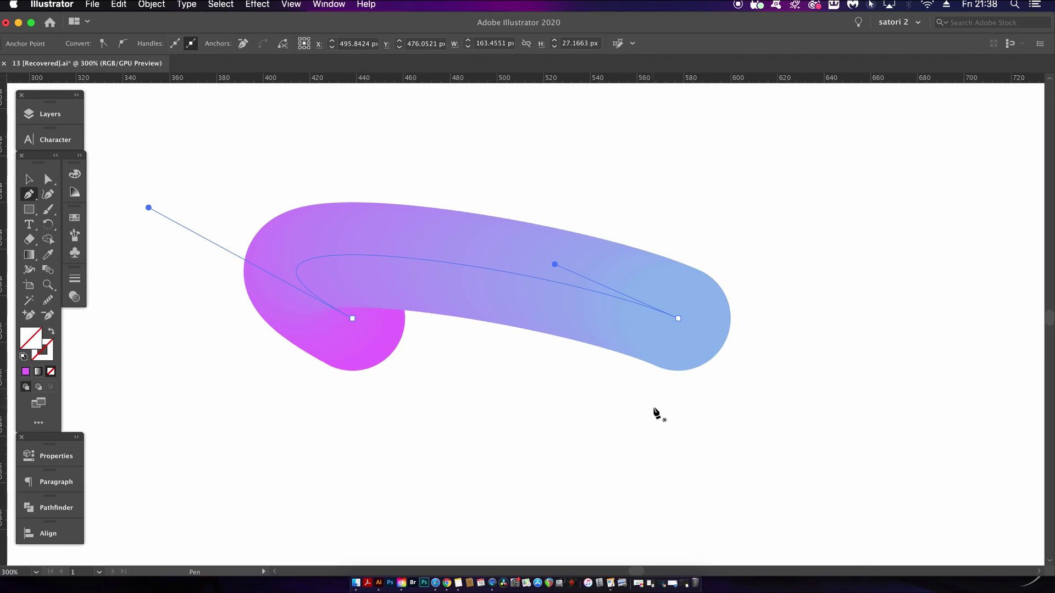
{"action": "mouse_move", "coordinate": [627, 303]}
{"action": "left_mouse_down", "text": "alt"}
{"action": "mouse_move", "coordinate": [636, 377]}
{"action": "mouse_move", "coordinate": [629, 295]}
{"action": "left_mouse_up", "text": "alt"}
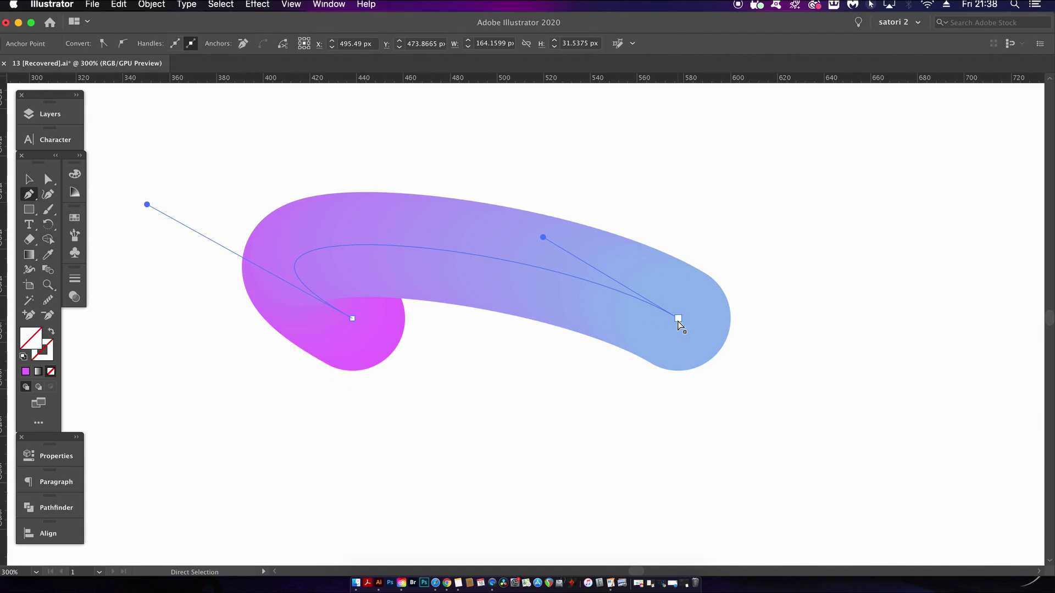
{"action": "left_click_drag", "start_coordinate": [678, 319], "coordinate": [747, 284]}
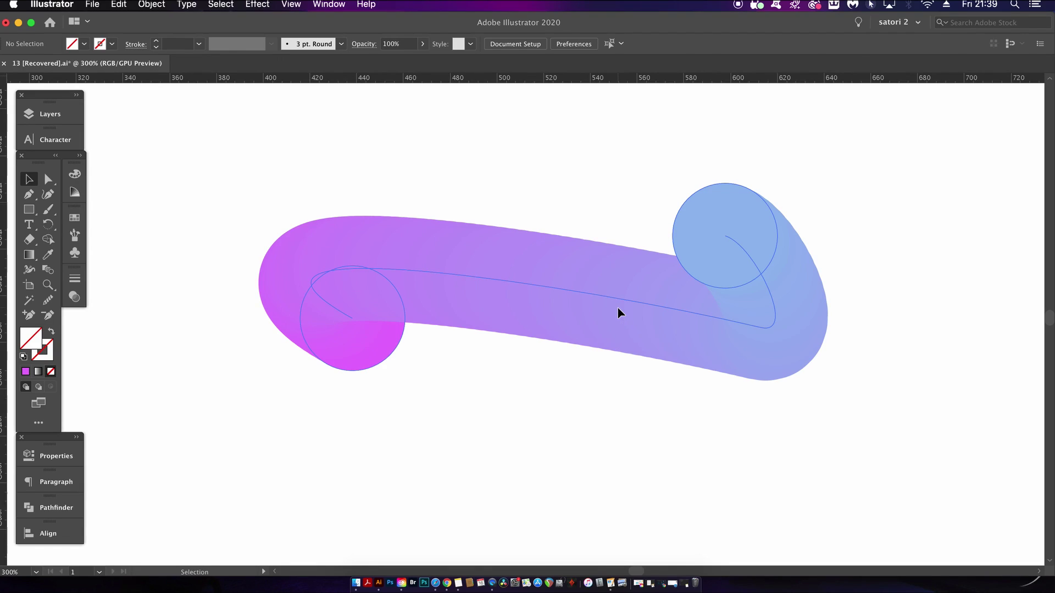
{"action": "left_click", "coordinate": [618, 308]}
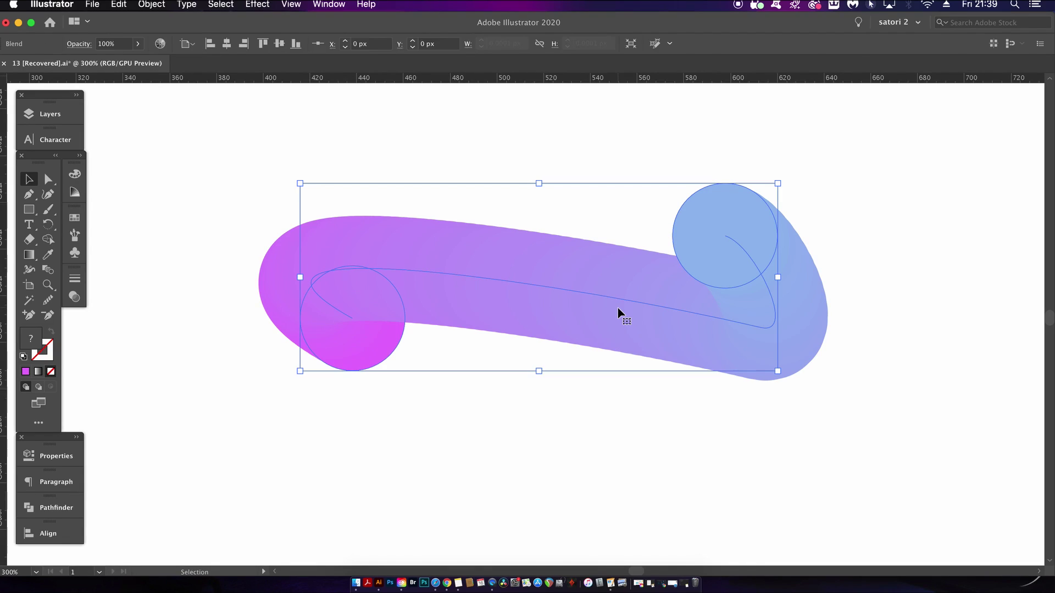
{"action": "key", "text": "p"}
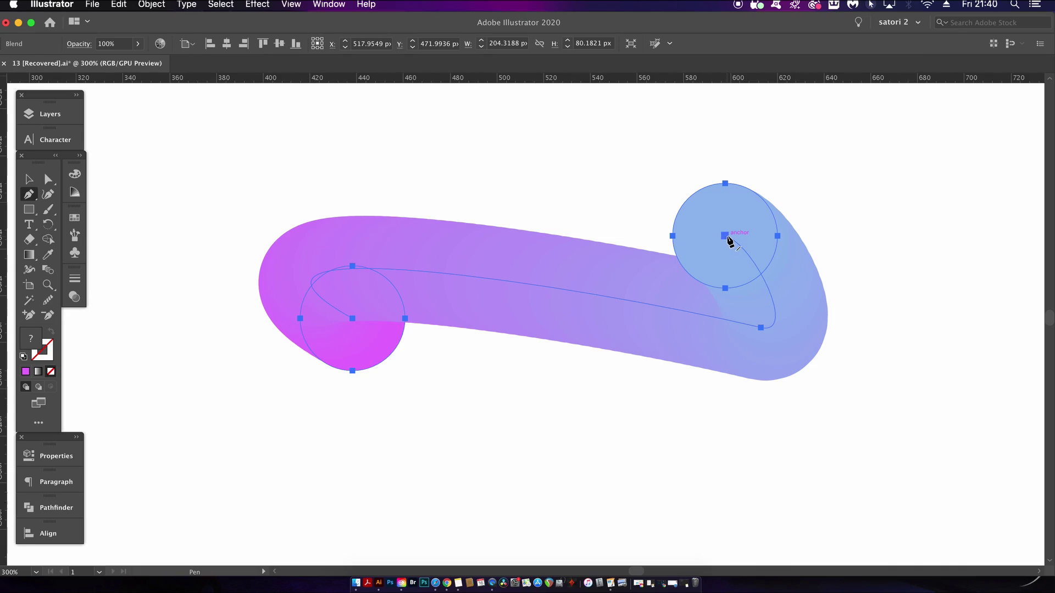
{"action": "left_click_drag", "start_coordinate": [726, 236], "coordinate": [566, 167]}
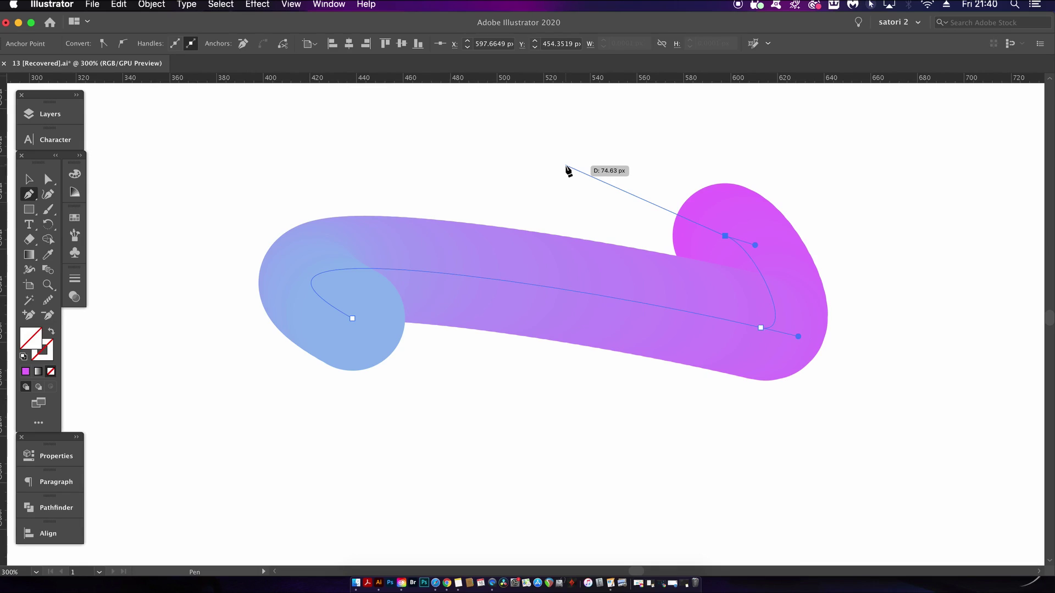
{"action": "left_click_drag", "start_coordinate": [567, 167], "coordinate": [574, 179]}
{"action": "left_click", "coordinate": [550, 192], "text": "super"}
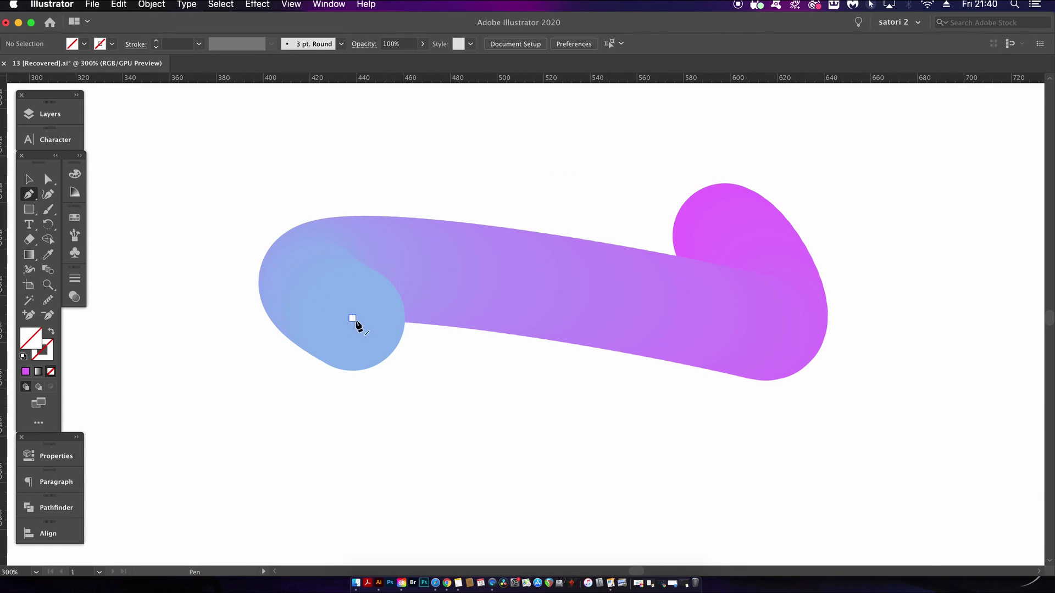
{"action": "left_click", "coordinate": [352, 318]}
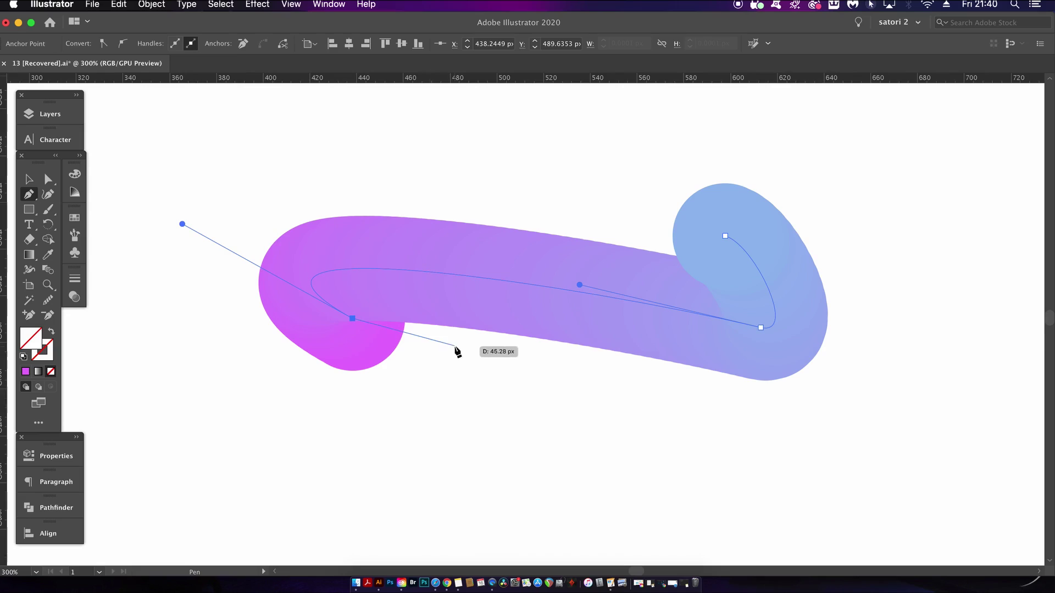
{"action": "left_click", "coordinate": [528, 371]}
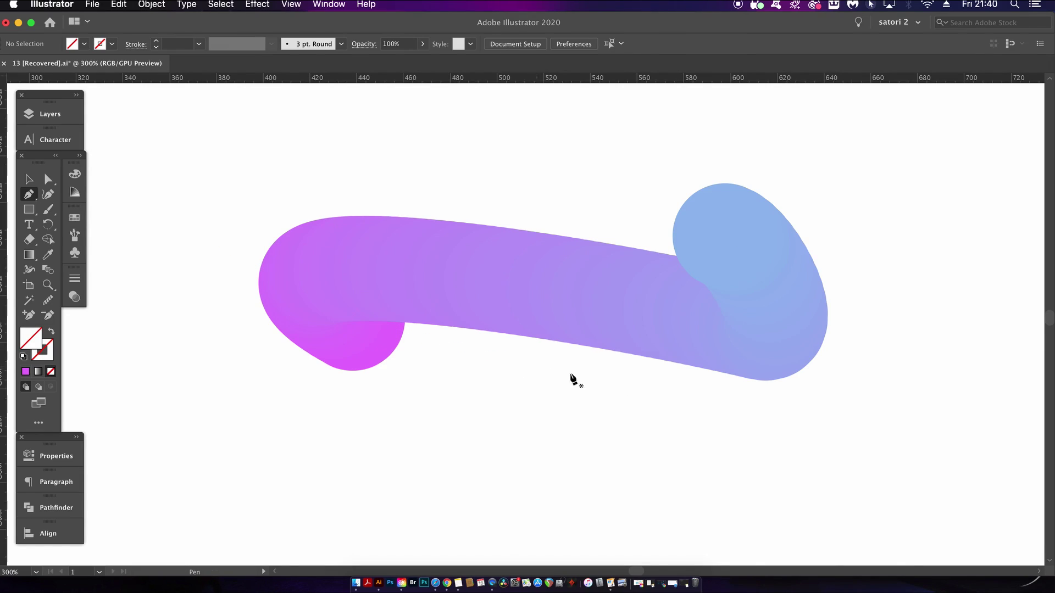
{"action": "key", "text": "v"}
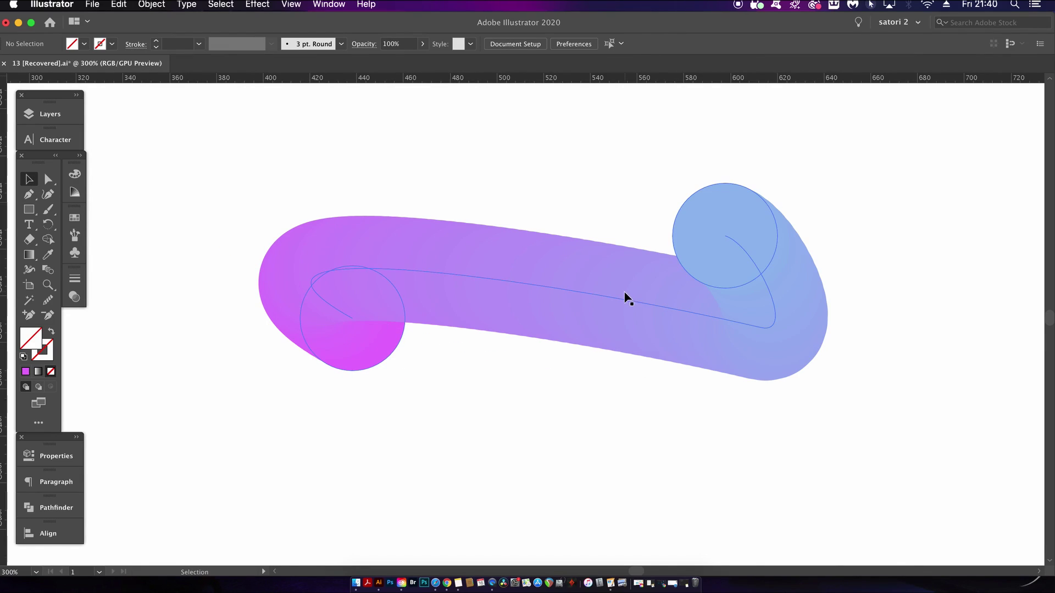
Draw a star with the Star tool, adding dozens of thin spokes using the Up Arrow.
{"action": "left_click", "coordinate": [626, 300]}
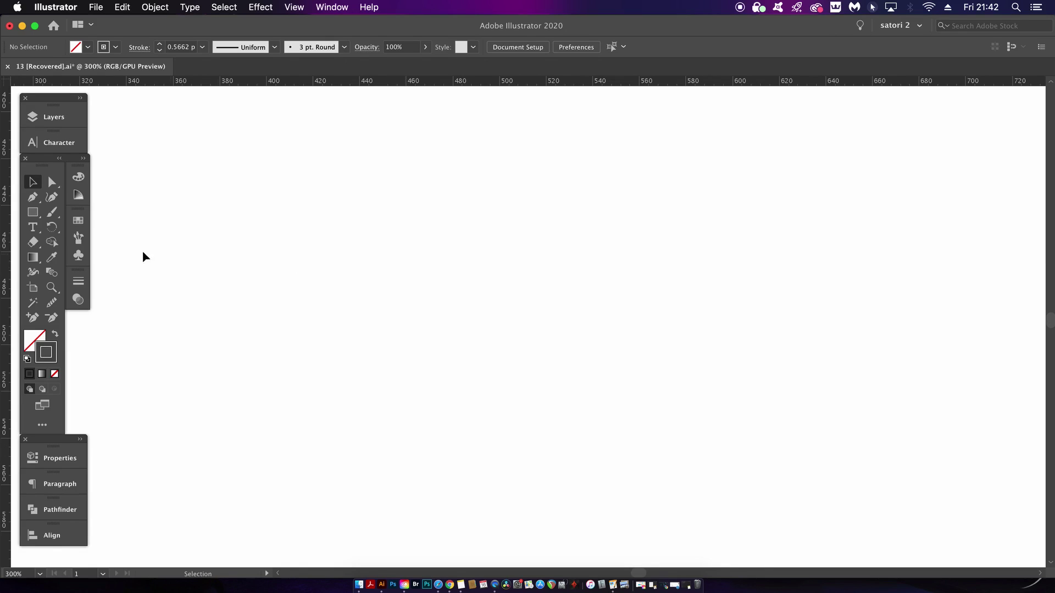
{"action": "left_click", "coordinate": [33, 212]}
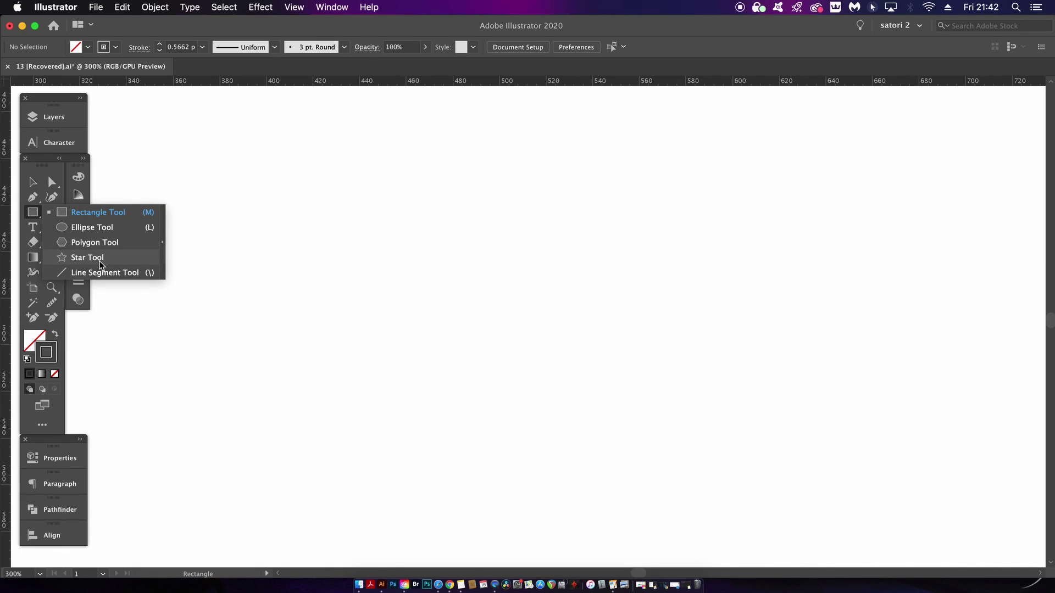
{"action": "left_click", "coordinate": [101, 263]}
{"action": "mouse_move", "coordinate": [388, 276]}
{"action": "left_mouse_down"}
{"action": "mouse_move", "coordinate": [492, 354]}
{"action": "mouse_move", "coordinate": [457, 255]}
{"action": "mouse_move", "coordinate": [431, 275]}
{"action": "mouse_move", "coordinate": [491, 398]}
{"action": "mouse_move", "coordinate": [431, 349]}
{"action": "mouse_move", "coordinate": [572, 415]}
{"action": "mouse_move", "coordinate": [439, 347]}
{"action": "mouse_move", "coordinate": [423, 327]}
{"action": "mouse_move", "coordinate": [491, 357]}
{"action": "mouse_move", "coordinate": [469, 346]}
{"action": "mouse_move", "coordinate": [584, 365]}
{"action": "mouse_move", "coordinate": [440, 335]}
{"action": "mouse_move", "coordinate": [591, 372]}
{"action": "mouse_move", "coordinate": [493, 341]}
{"action": "mouse_move", "coordinate": [430, 306]}
{"action": "mouse_move", "coordinate": [570, 364]}
{"action": "mouse_move", "coordinate": [608, 367]}
{"action": "mouse_move", "coordinate": [541, 229]}
{"action": "mouse_move", "coordinate": [514, 208]}
{"action": "left_mouse_up"}
{"action": "key", "text": "Up"}
{"action": "key", "text": "Up"}
{"action": "key", "text": "Up"}
{"action": "key", "text": "Up"}
{"action": "key", "text": "Up"}
{"action": "key", "text": "Up"}
{"action": "key", "text": "Up"}
{"action": "key", "text": "Up"}
{"action": "key", "text": "Up"}
{"action": "key", "text": "Up"}
{"action": "key", "text": "Up"}
{"action": "key", "text": "Up"}
{"action": "key", "text": "Up"}
{"action": "key", "text": "Up"}
{"action": "key", "text": "Up"}
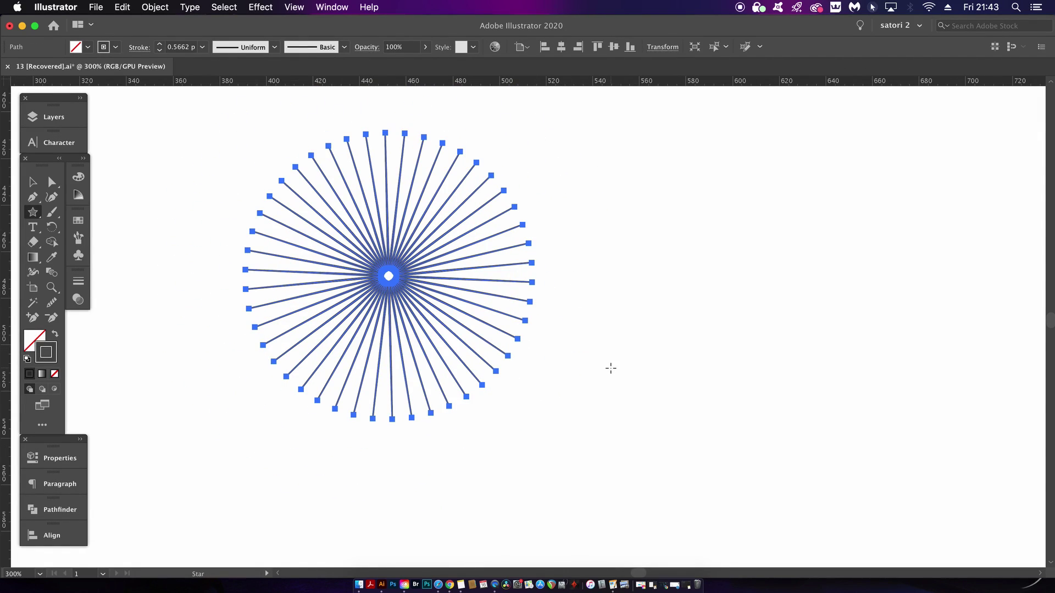
{"action": "key", "text": "v"}
{"action": "left_click", "coordinate": [623, 363]}
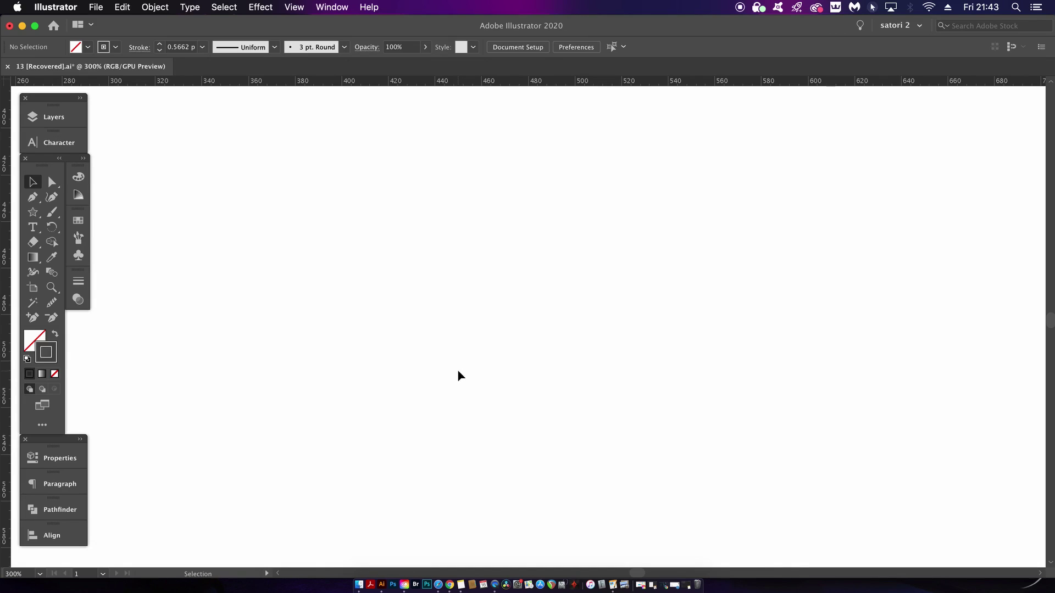
Drag out a new many-pointed star and shrink its spikes into a shallow serrated ring.
{"action": "left_click_drag", "start_coordinate": [32, 212], "coordinate": [113, 263]}
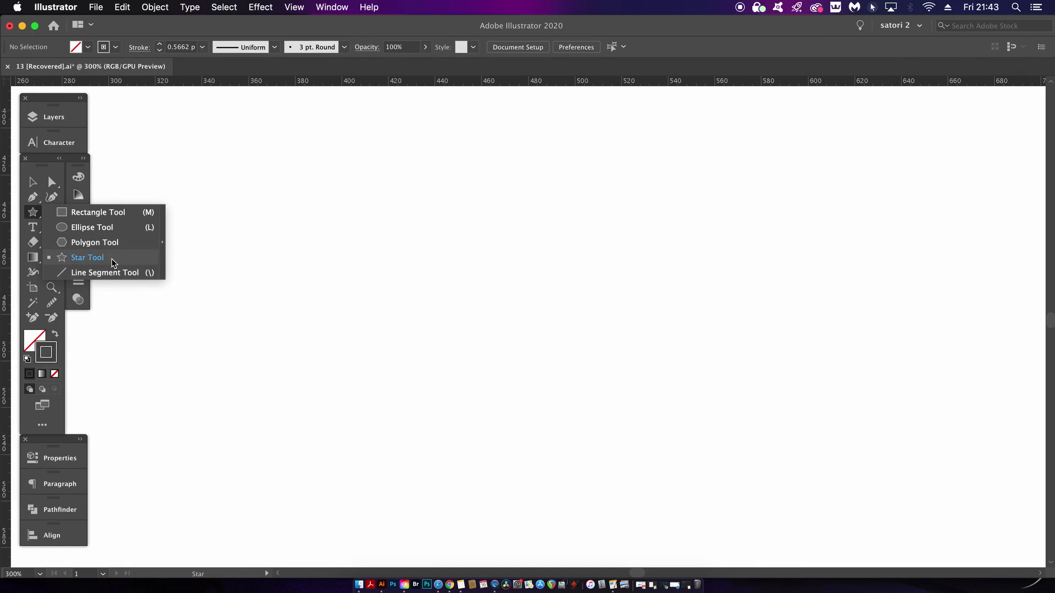
{"action": "mouse_move", "coordinate": [344, 240]}
{"action": "left_mouse_down"}
{"action": "mouse_move", "coordinate": [494, 329]}
{"action": "mouse_move", "coordinate": [353, 252]}
{"action": "mouse_move", "coordinate": [481, 289]}
{"action": "left_mouse_up"}
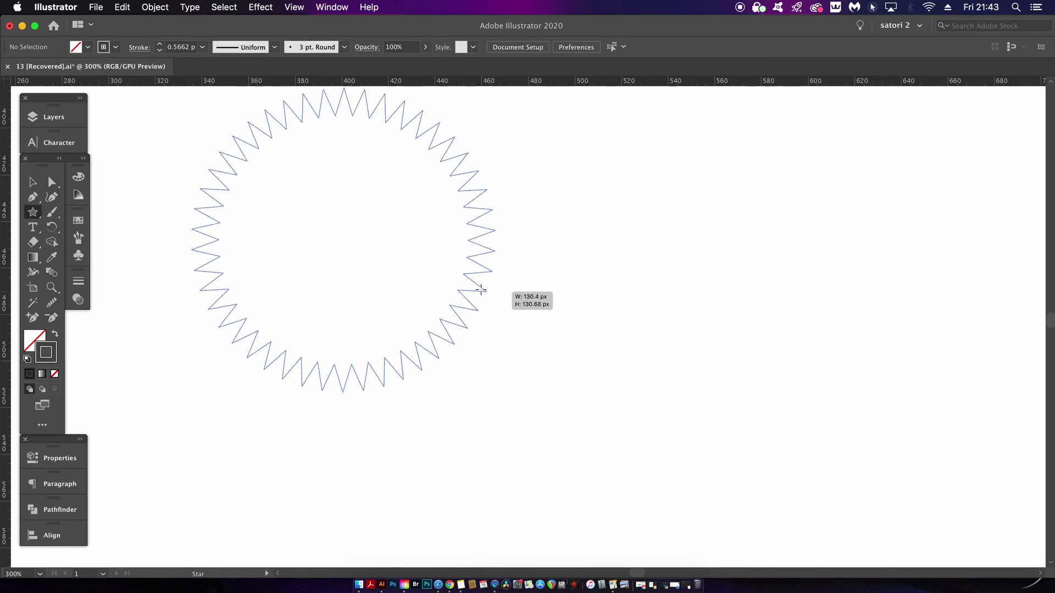
{"action": "mouse_move", "coordinate": [480, 289]}
{"action": "left_mouse_down"}
{"action": "mouse_move", "coordinate": [398, 253]}
{"action": "mouse_move", "coordinate": [507, 282]}
{"action": "left_mouse_up"}
{"action": "left_click_drag", "start_coordinate": [521, 286], "coordinate": [476, 281]}
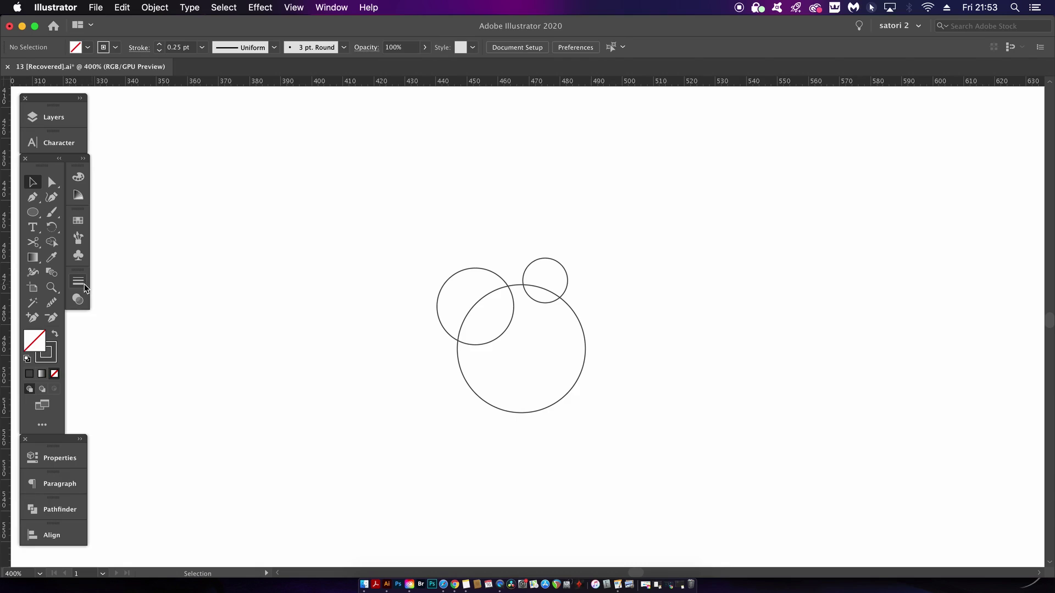
Open the Swatches panel and dock the Adobe Color Themes panel beside it.
{"action": "left_click", "coordinate": [78, 220]}
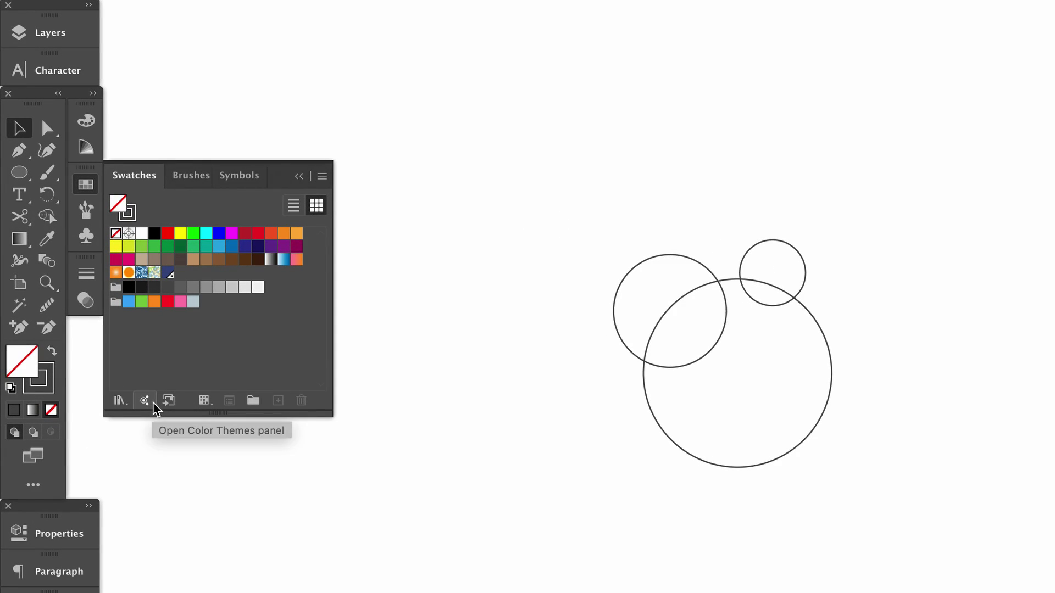
{"action": "left_click", "coordinate": [145, 401]}
{"action": "left_click_drag", "start_coordinate": [459, 64], "coordinate": [496, 58]}
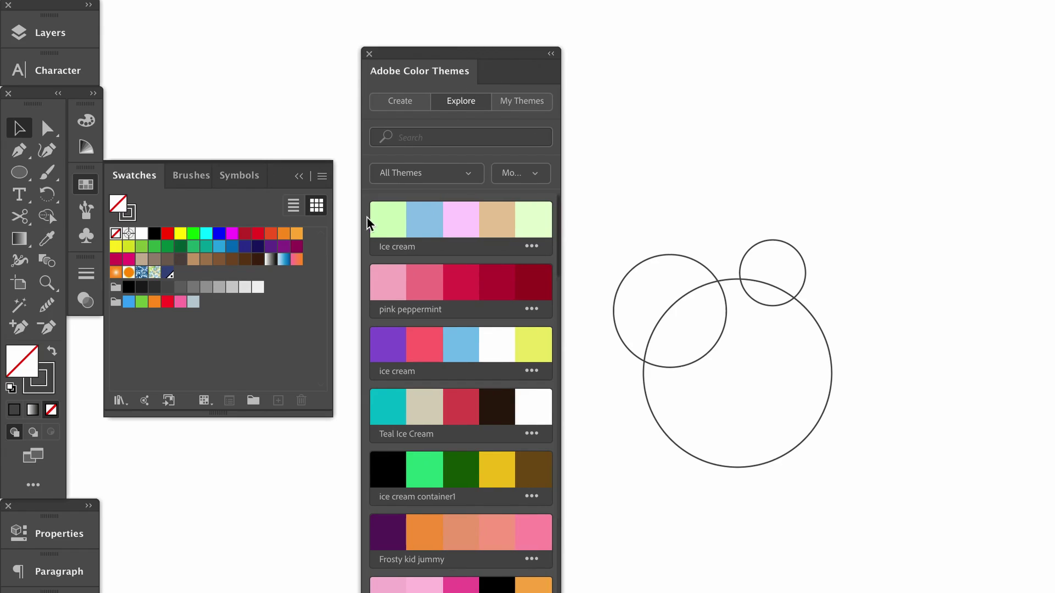
Search the colour themes for snow, then brand, then 'ice cream', and open the Ice cream theme's options.
{"action": "left_click", "coordinate": [427, 139]}
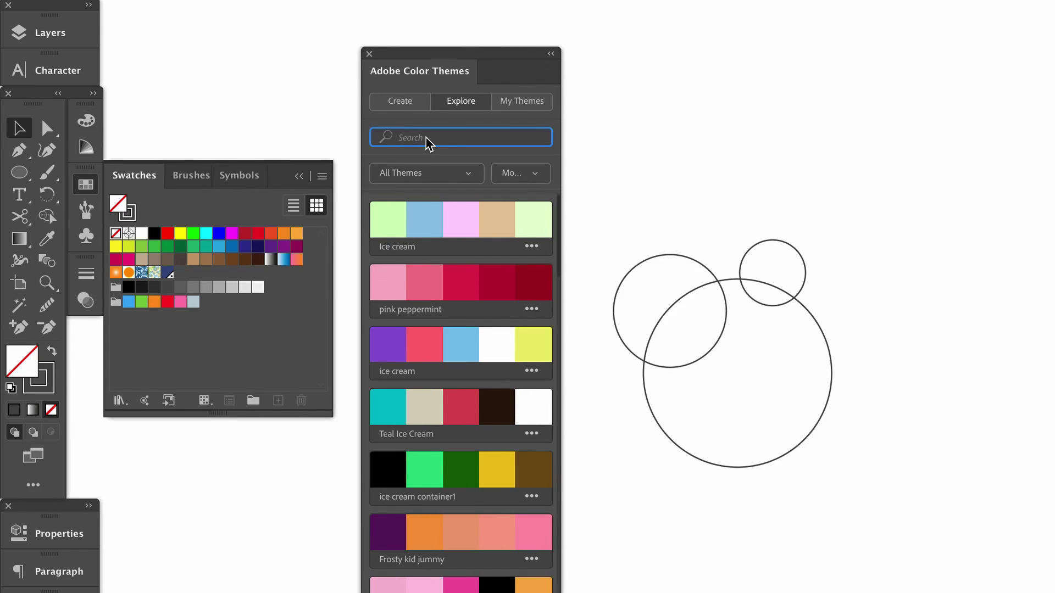
{"action": "type", "text": "snow"}
{"action": "key", "text": "Return"}
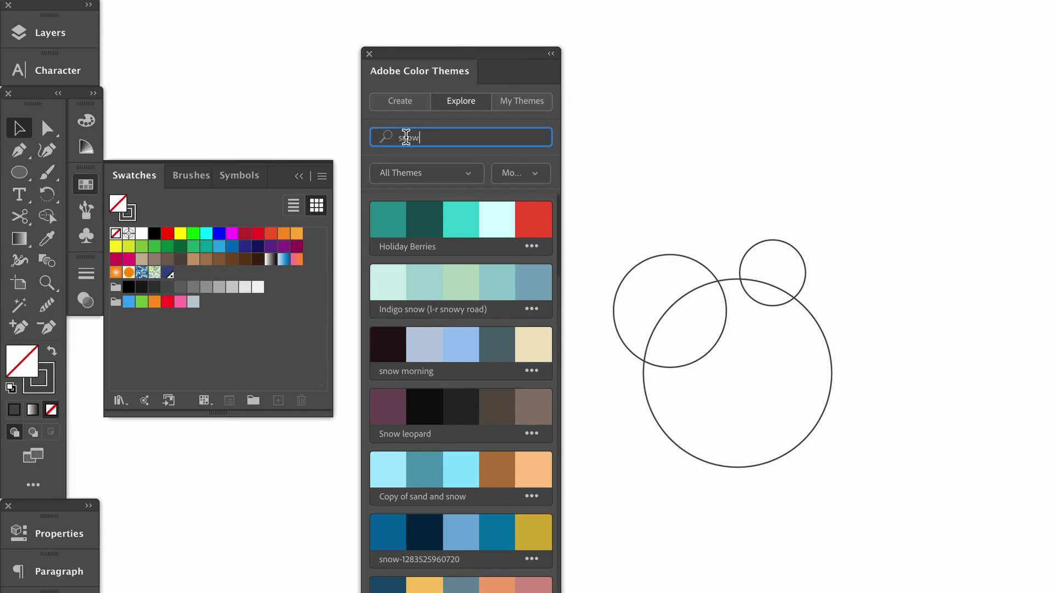
{"action": "double_click", "coordinate": [426, 132]}
{"action": "type", "text": "brand"}
{"action": "key", "text": "Return"}
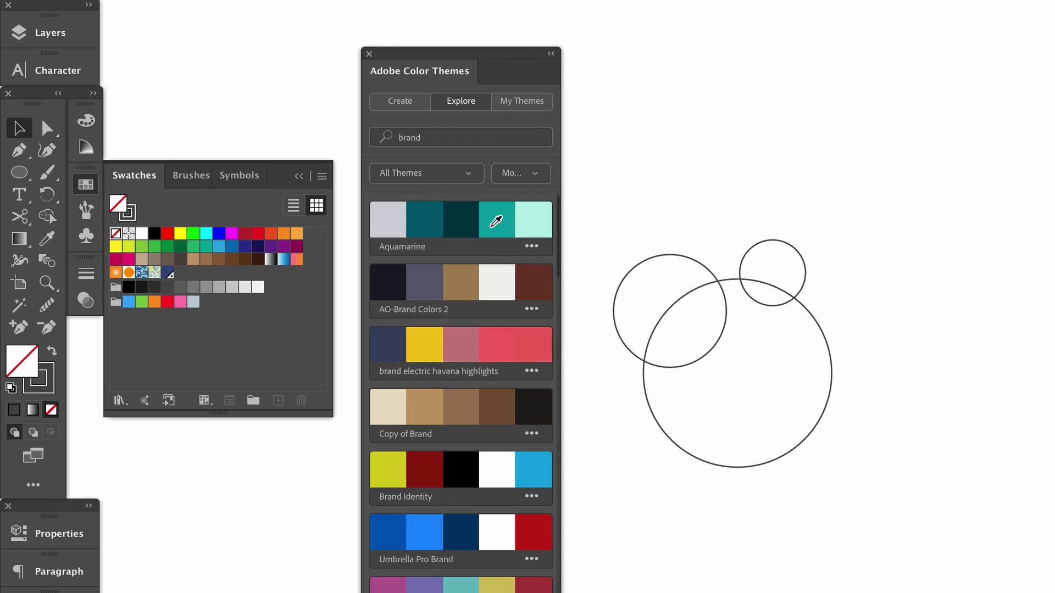
{"action": "double_click", "coordinate": [391, 137]}
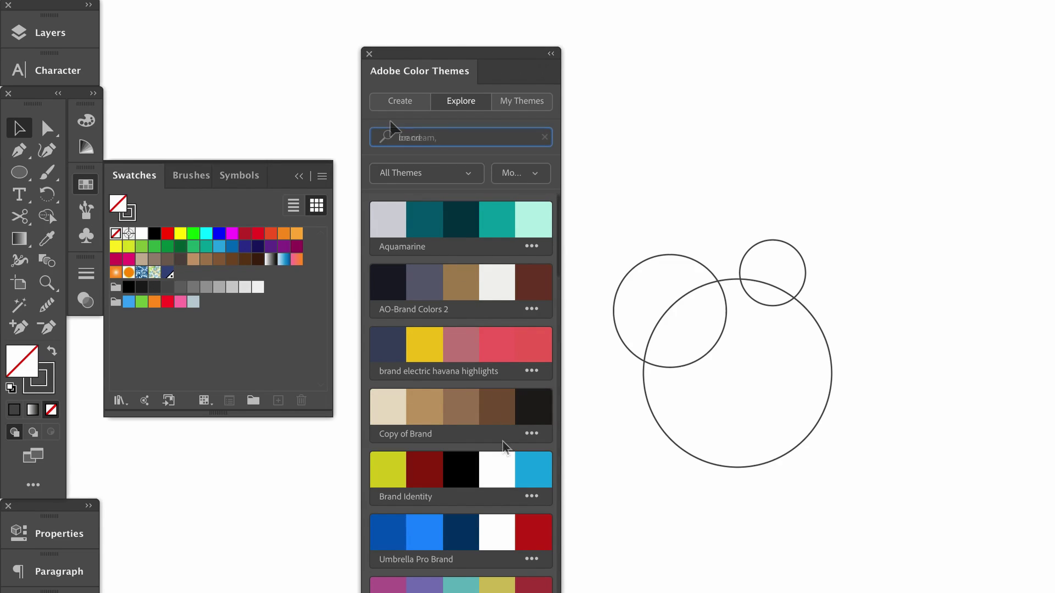
{"action": "type", "text": "ice cream"}
{"action": "key", "text": "Return"}
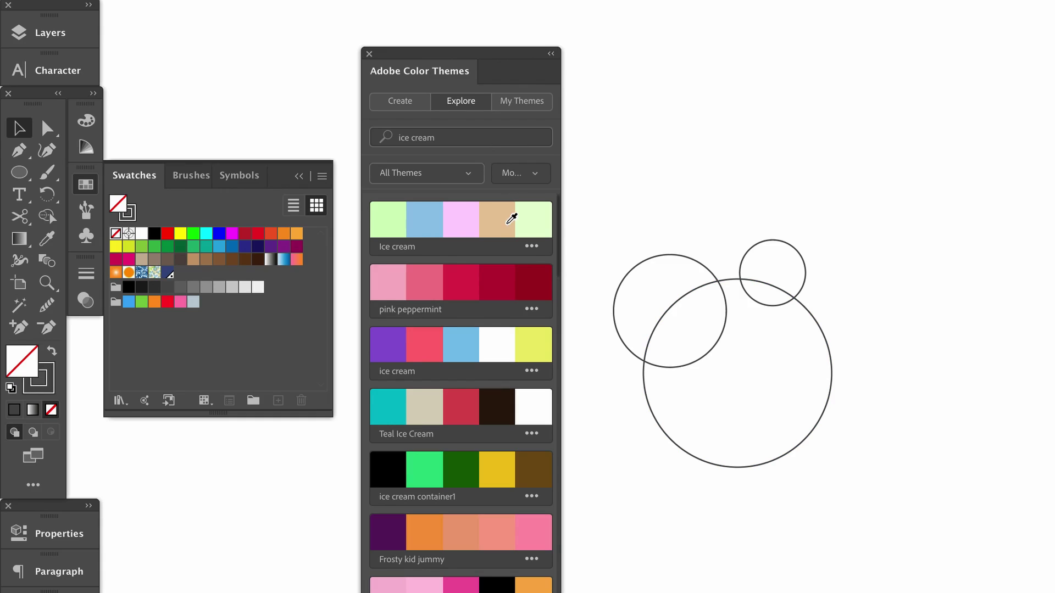
{"action": "left_click", "coordinate": [531, 247]}
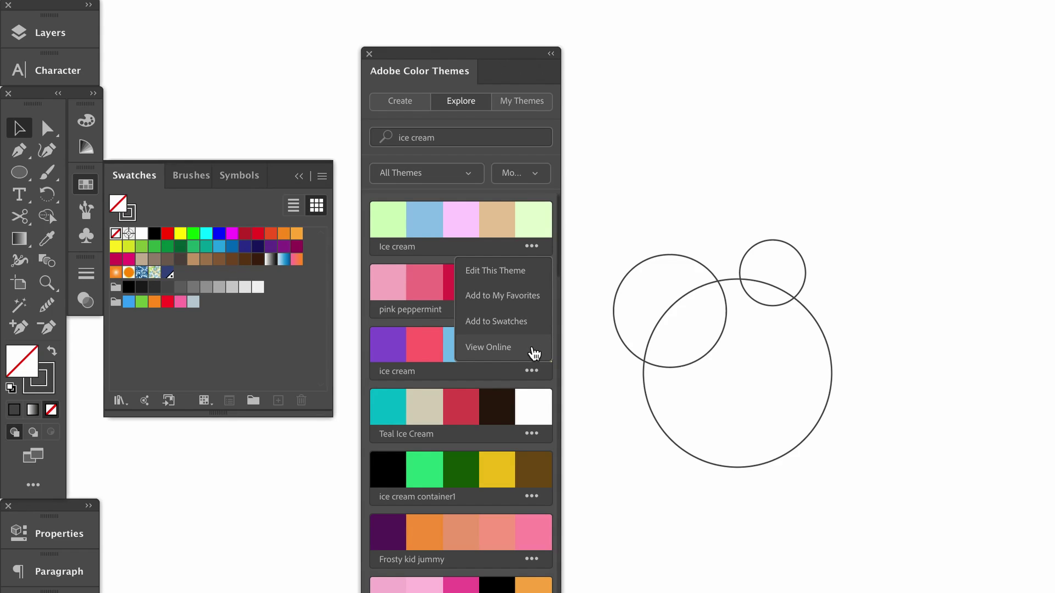
Add the Ice cream theme's five pastel colours to the Swatches as a new group.
{"action": "left_click", "coordinate": [536, 324]}
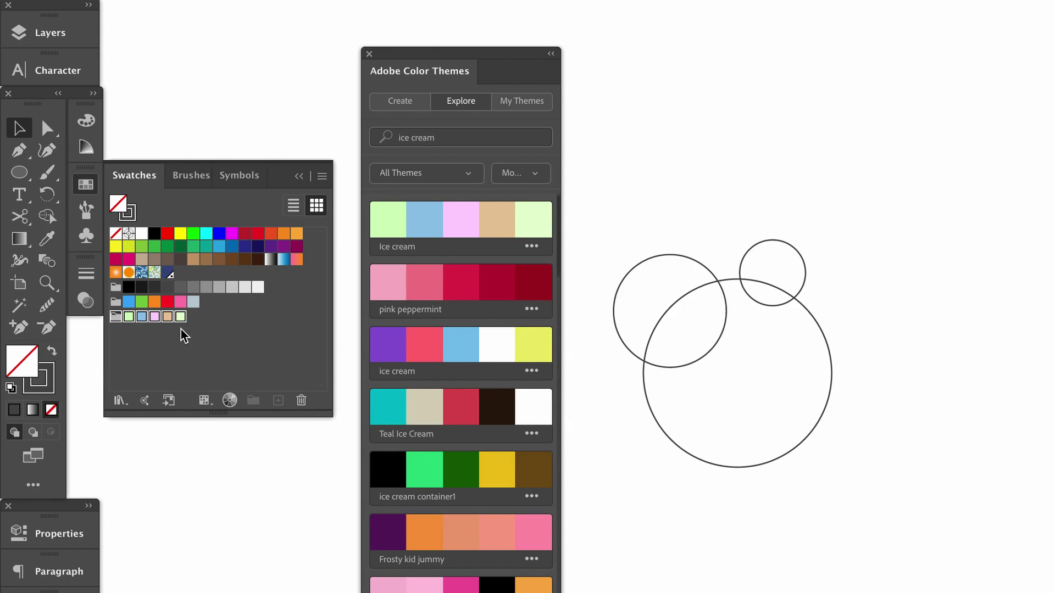